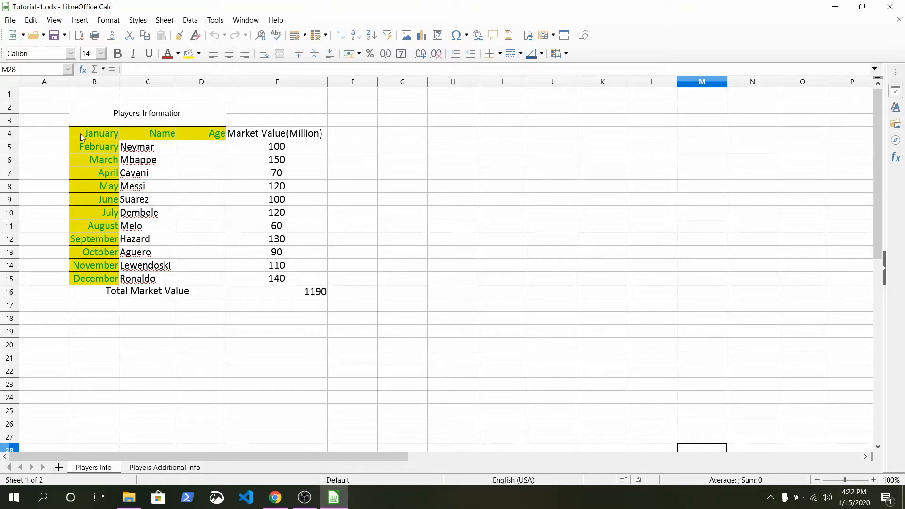
{"action": "left_click_drag", "start_coordinate": [80, 134], "coordinate": [323, 296]}
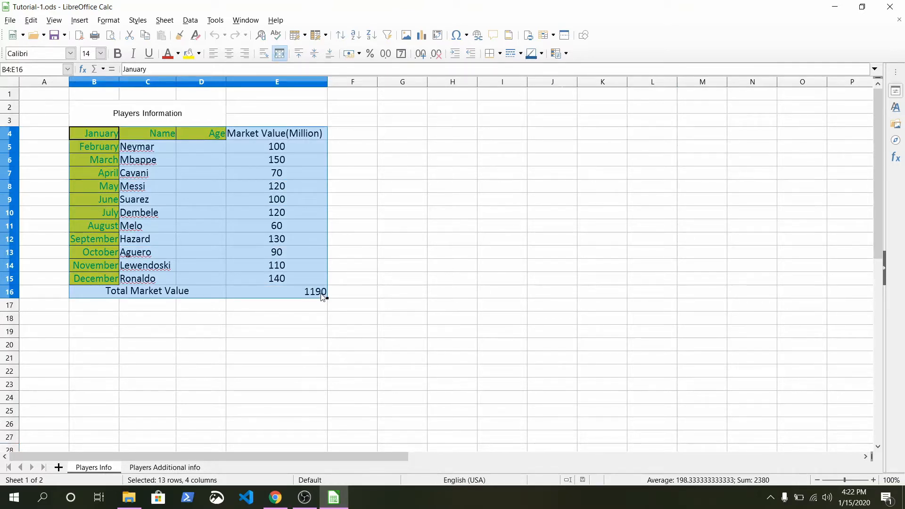
{"action": "left_click", "coordinate": [198, 409]}
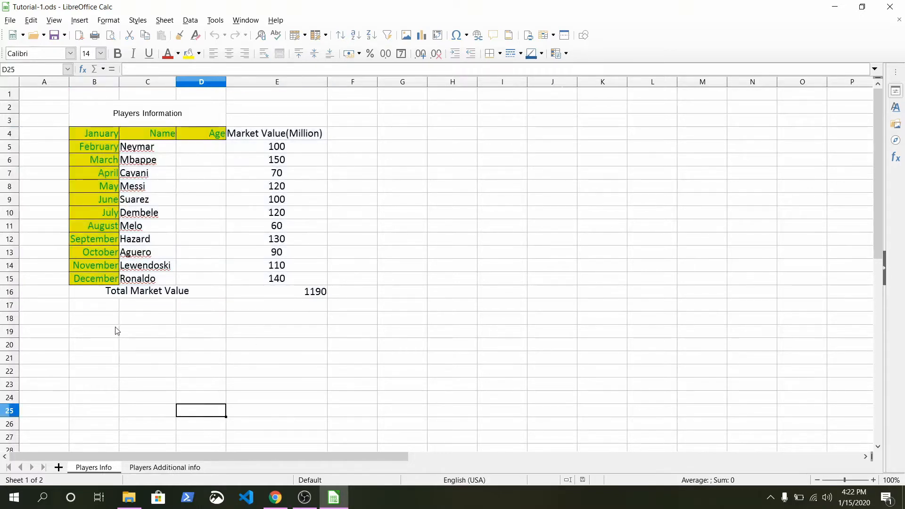
{"action": "left_click", "coordinate": [93, 306]}
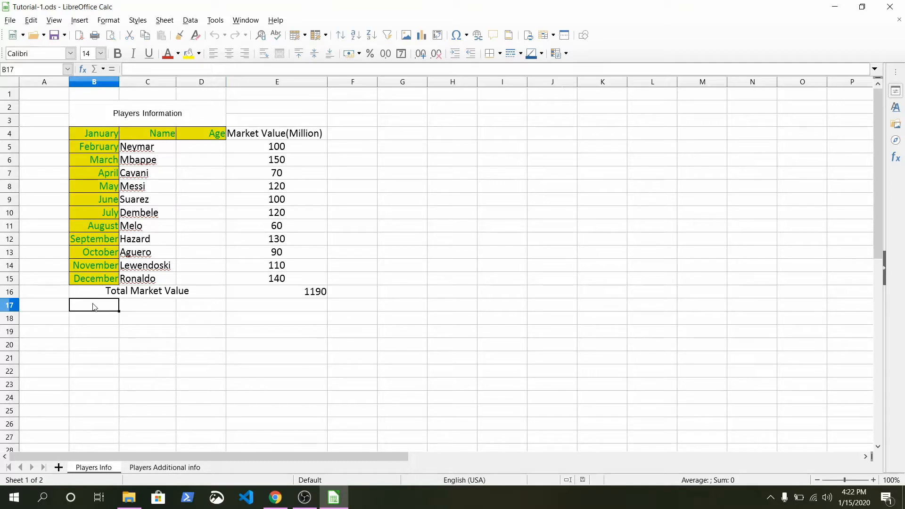
Add a new sheet after Players Additional info and set its tab color to Dark Indigo 2
{"action": "left_click", "coordinate": [59, 467]}
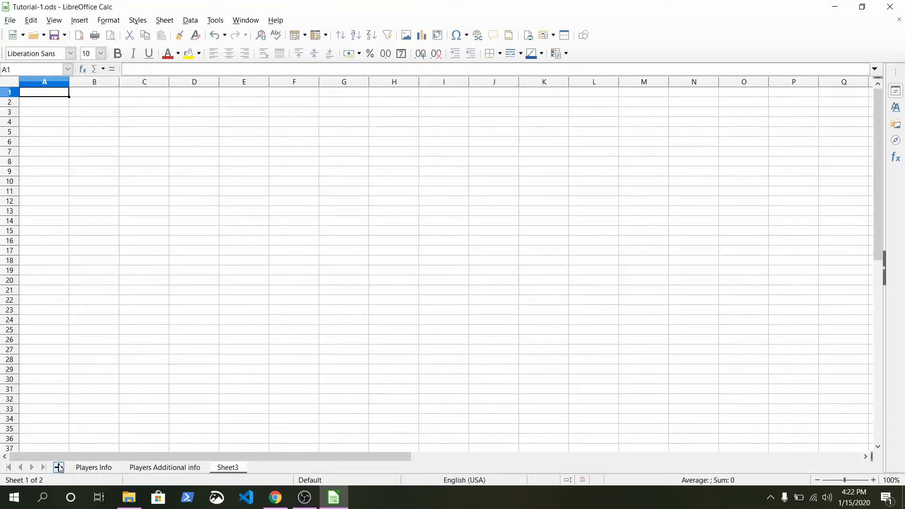
{"action": "right_click", "coordinate": [229, 468]}
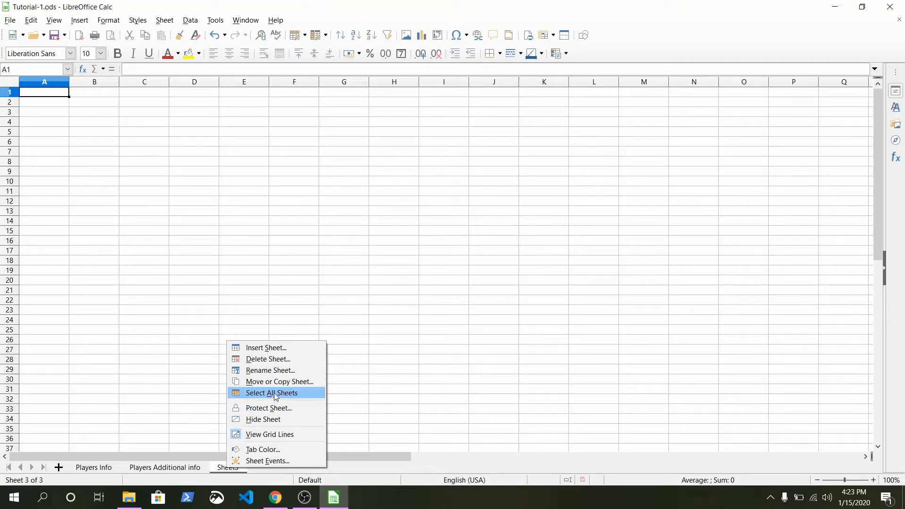
{"action": "left_click", "coordinate": [264, 448]}
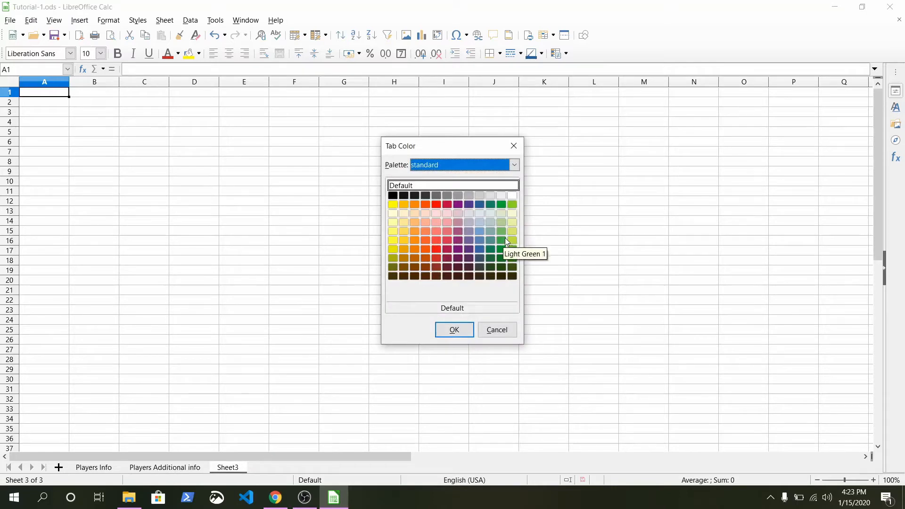
{"action": "left_click", "coordinate": [466, 258]}
{"action": "left_click", "coordinate": [469, 333]}
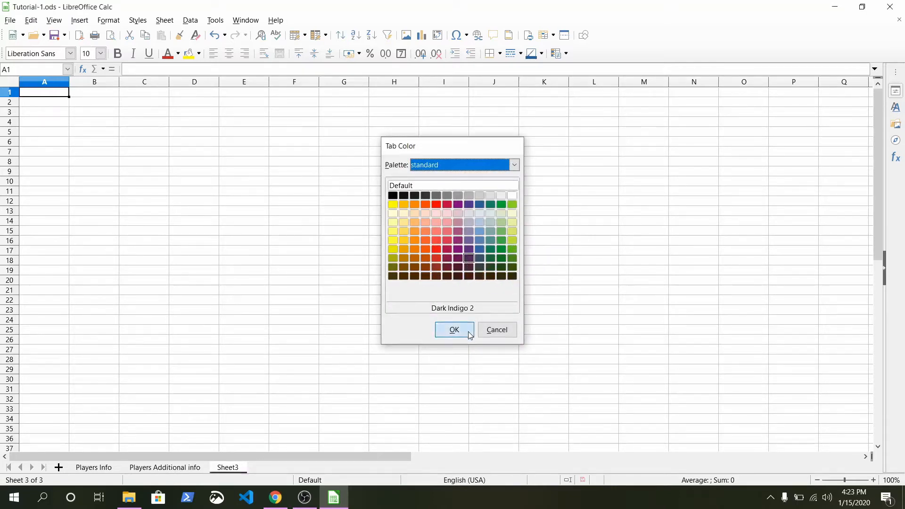
Rename the new third sheet as "Goal Caculation"
{"action": "double_click", "coordinate": [228, 468]}
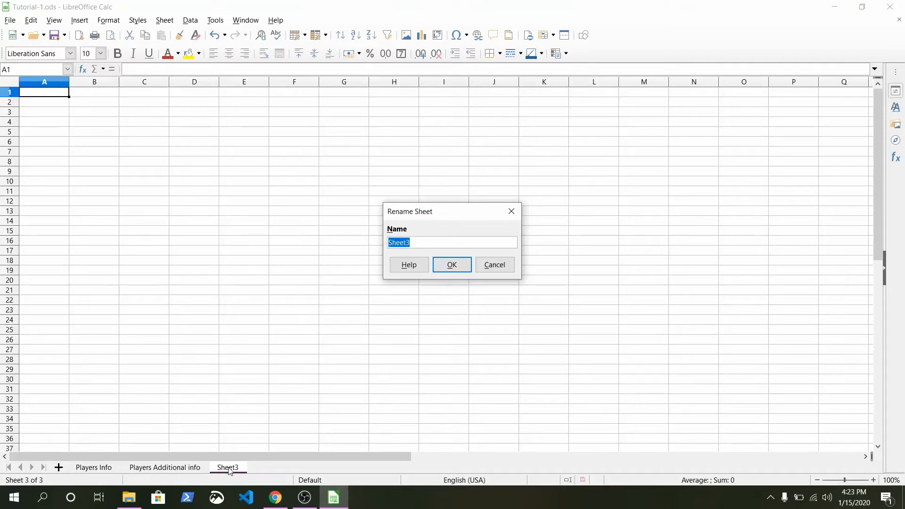
{"action": "type", "text": "Goal Caculation"}
{"action": "key", "text": "Return"}
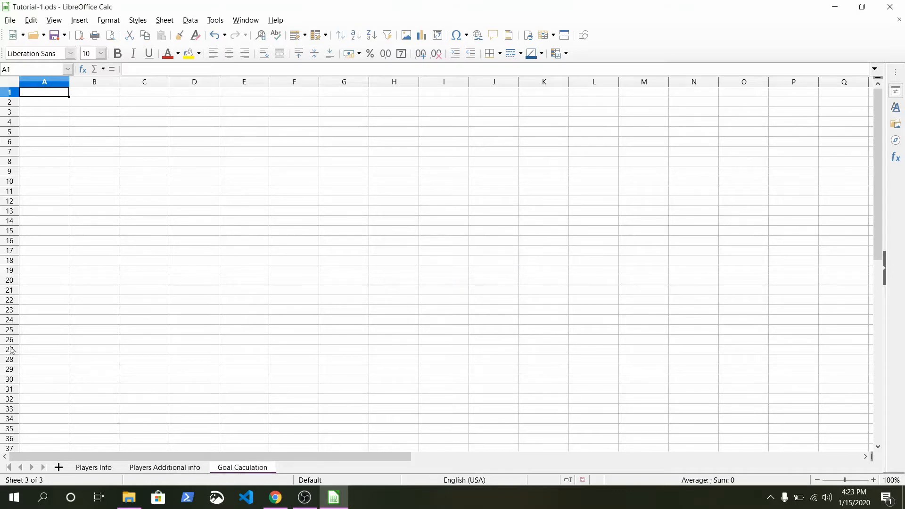
Merge cells B3:E4 on the Goal Caculation sheet into one title cell
{"action": "left_click", "coordinate": [106, 112]}
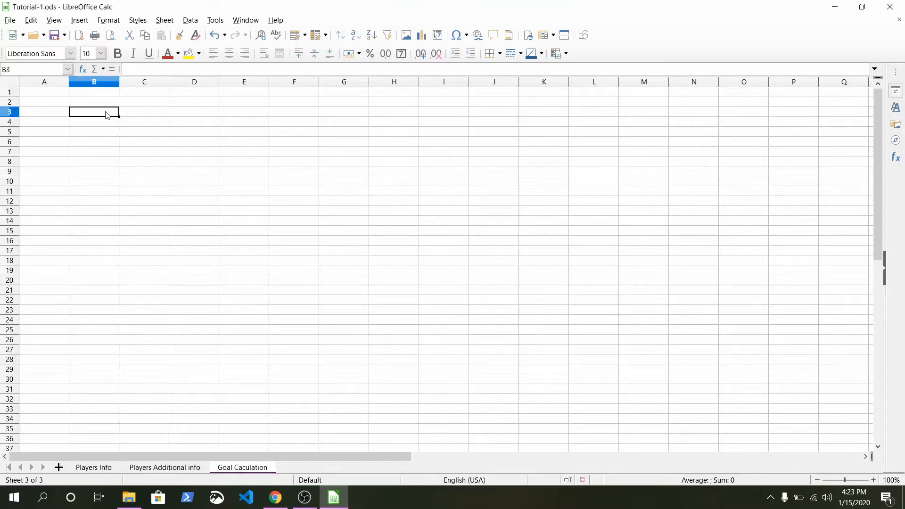
{"action": "left_click_drag", "start_coordinate": [118, 114], "coordinate": [241, 125]}
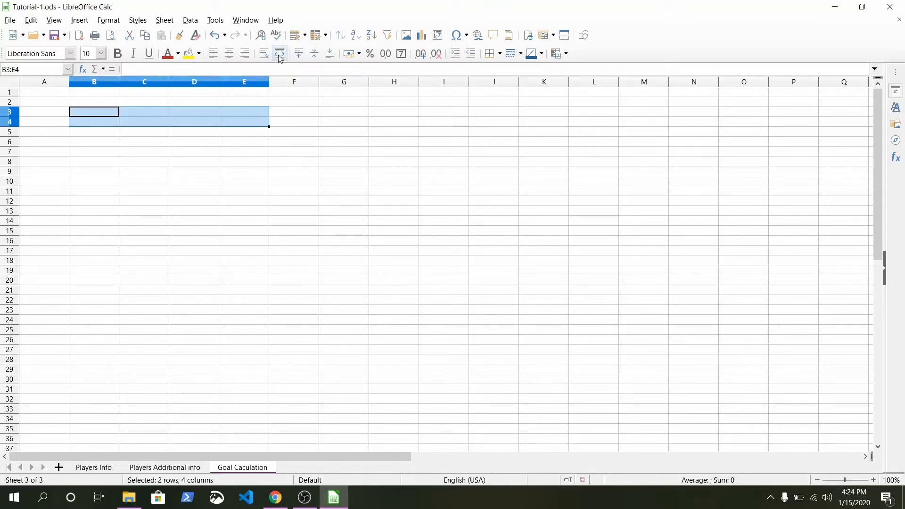
{"action": "left_click", "coordinate": [107, 20]}
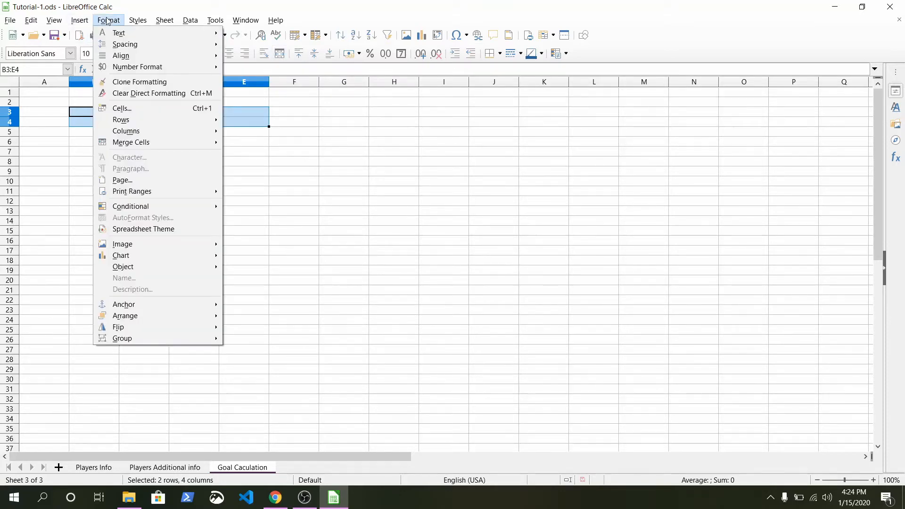
{"action": "mouse_move", "coordinate": [146, 148]}
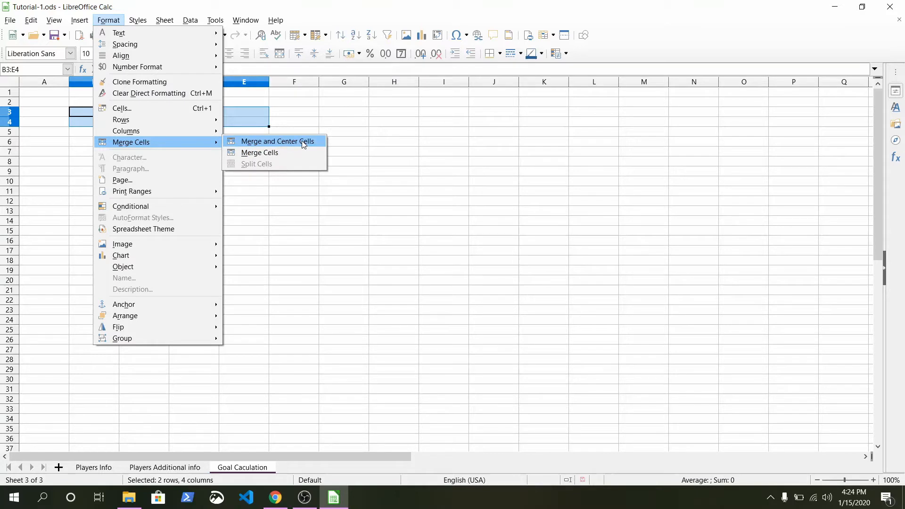
{"action": "left_click", "coordinate": [262, 156]}
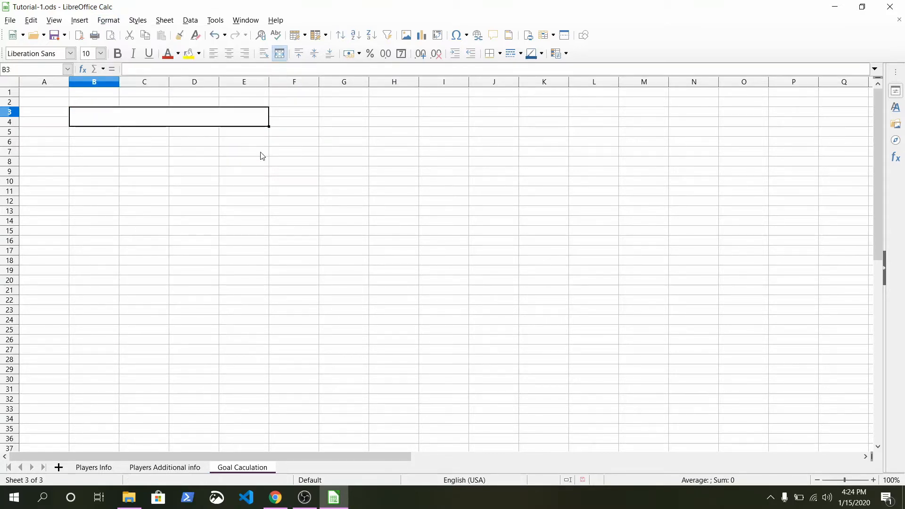
Enter the title "Goal Calculation" in the merged cell, center it horizontally and vertically, and move on to cell B5
{"action": "type", "text": "Goa"}
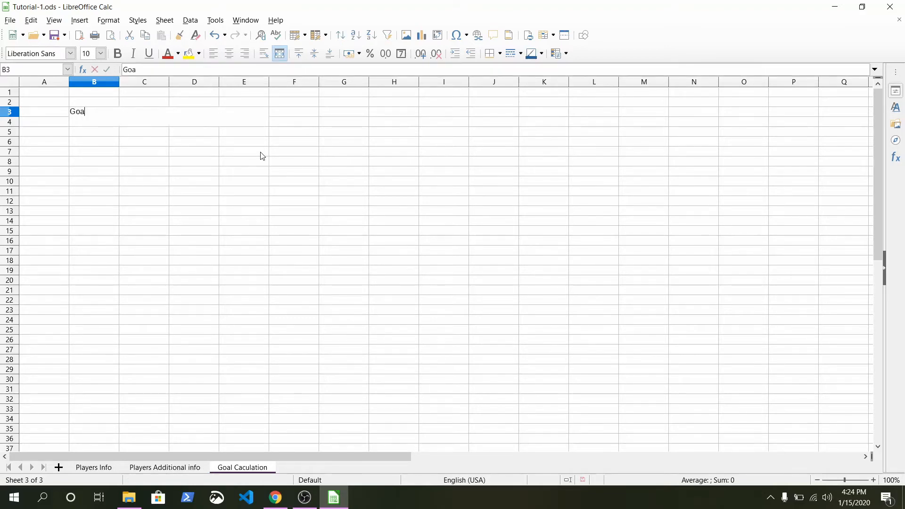
{"action": "type", "text": "l Calculation"}
{"action": "key", "text": "Return"}
{"action": "left_click", "coordinate": [99, 120]}
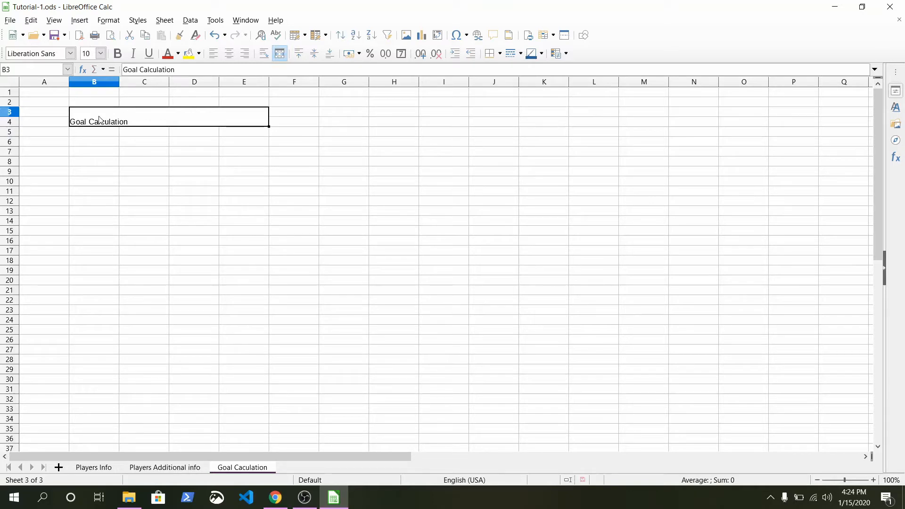
{"action": "left_click", "coordinate": [229, 54]}
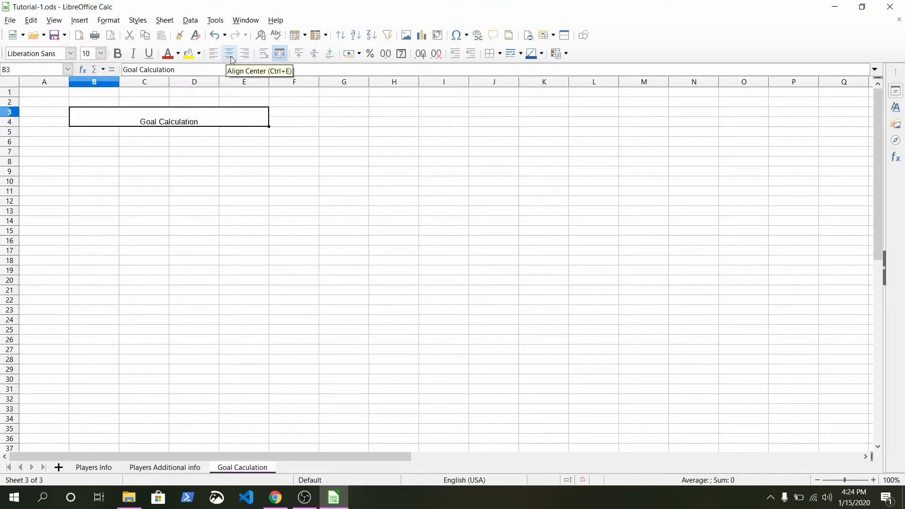
{"action": "left_click", "coordinate": [315, 54]}
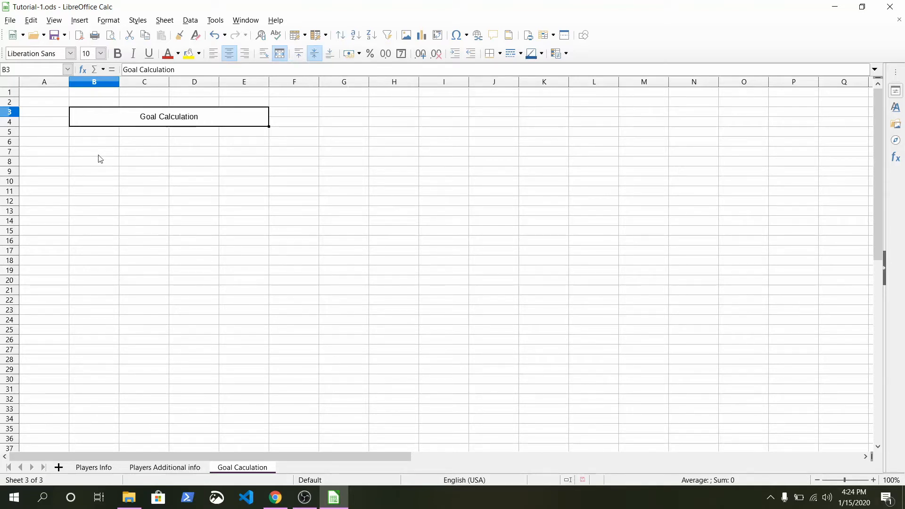
{"action": "left_click", "coordinate": [91, 136]}
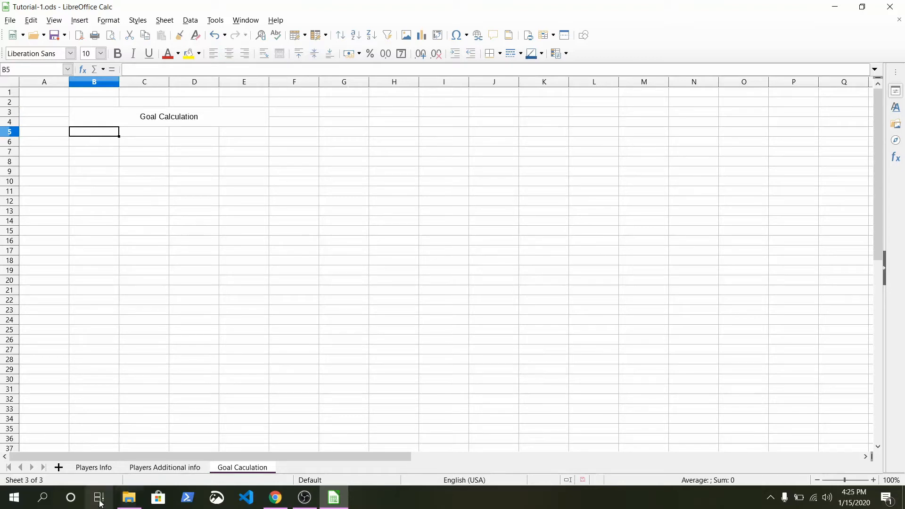
{"action": "left_click", "coordinate": [92, 467]}
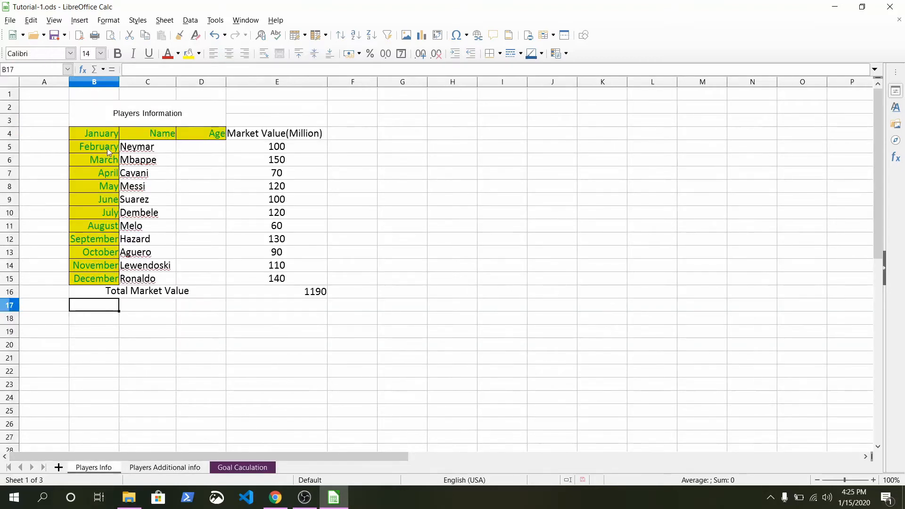
{"action": "left_click", "coordinate": [140, 146]}
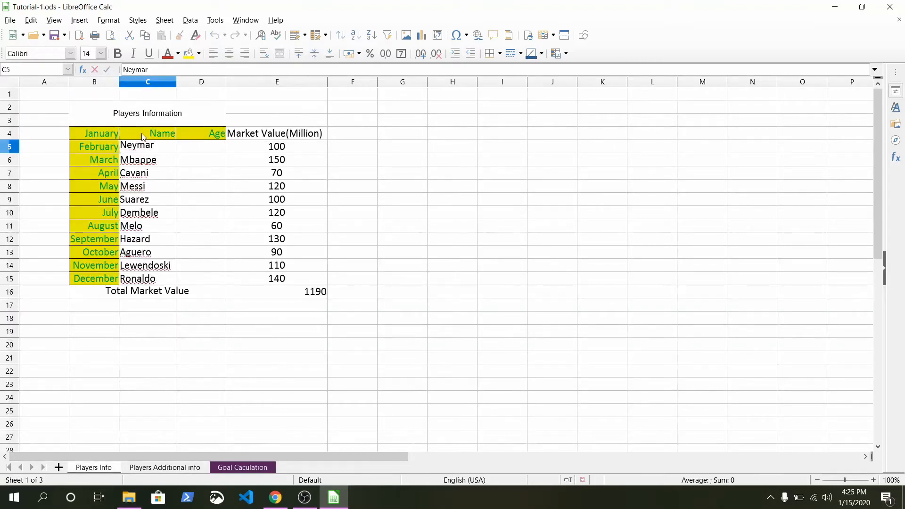
{"action": "left_click_drag", "start_coordinate": [141, 134], "coordinate": [155, 279]}
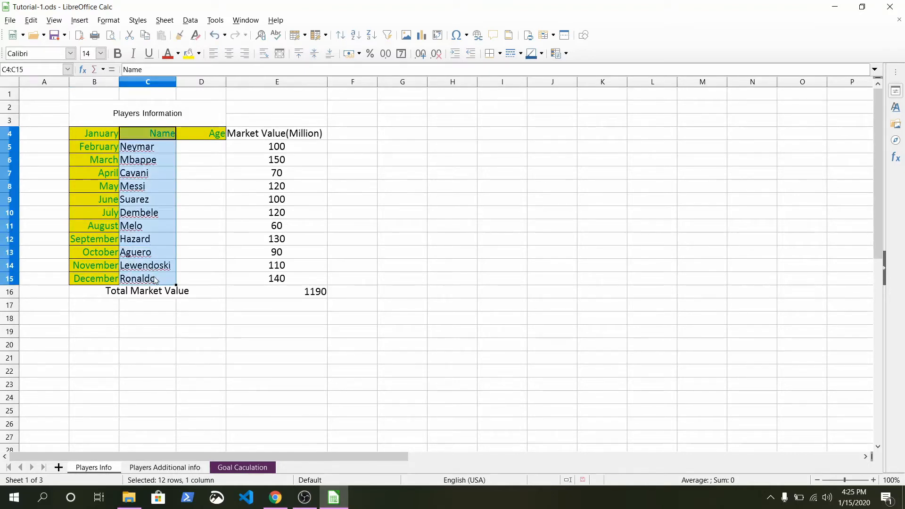
{"action": "right_click", "coordinate": [144, 197]}
{"action": "left_click", "coordinate": [166, 215]}
{"action": "left_click", "coordinate": [143, 131]}
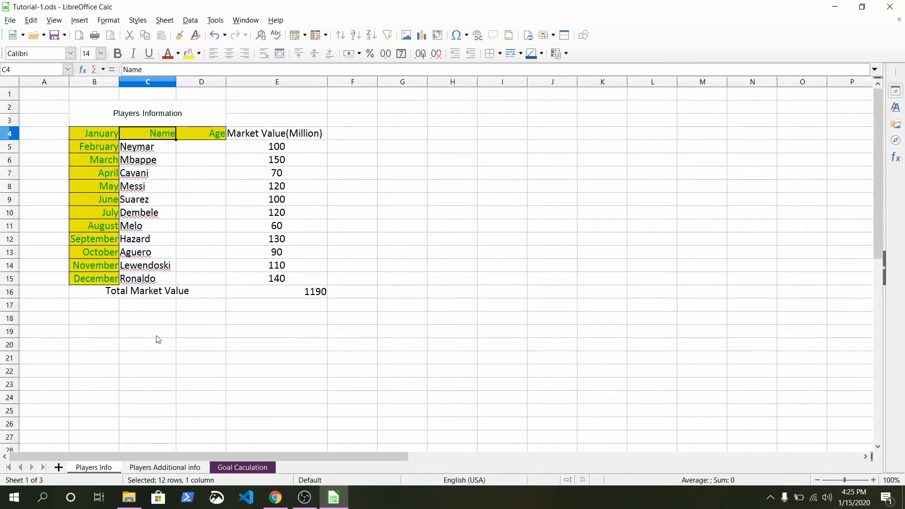
{"action": "left_click", "coordinate": [236, 467]}
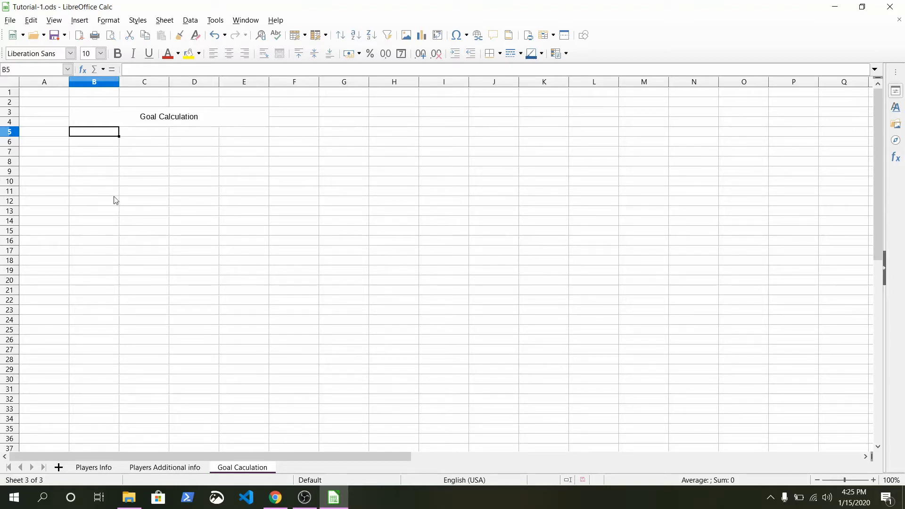
Link cell B5 to the Name header in cell C4 of the Players Info sheet with a formula
{"action": "type", "text": "="}
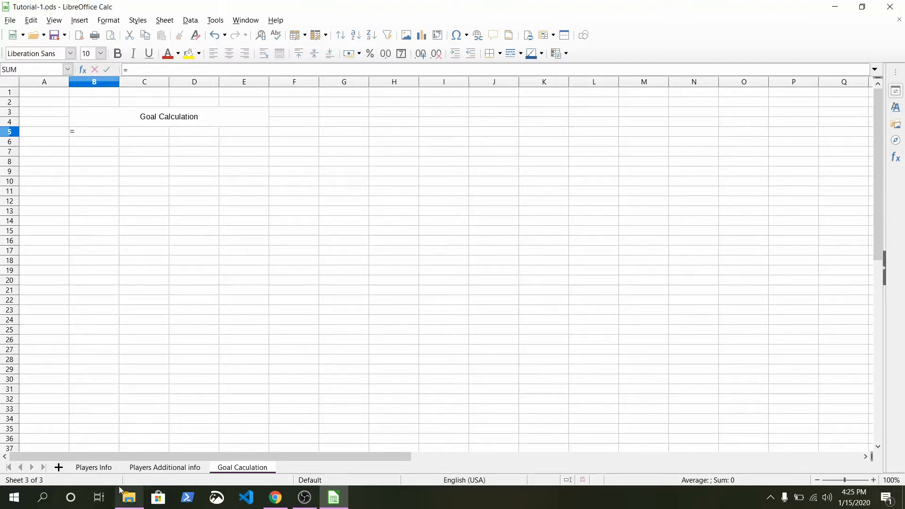
{"action": "left_click", "coordinate": [93, 467]}
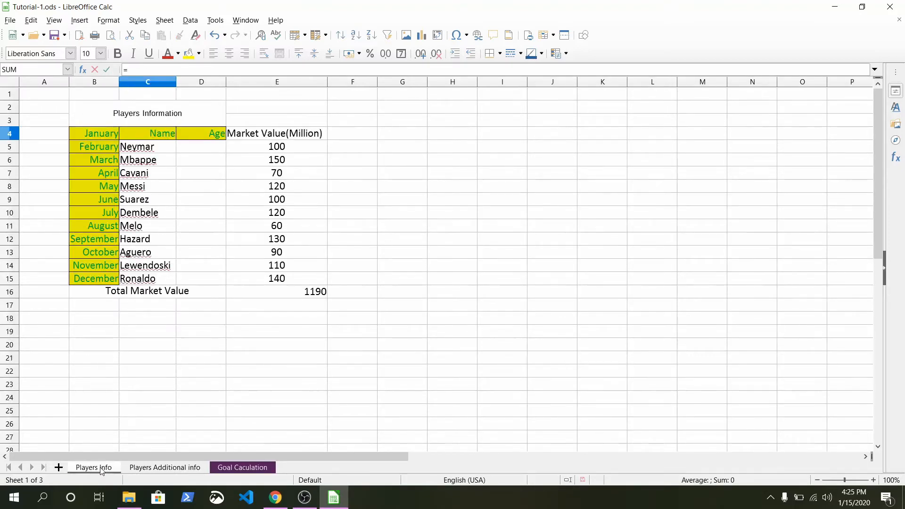
{"action": "left_click", "coordinate": [159, 136]}
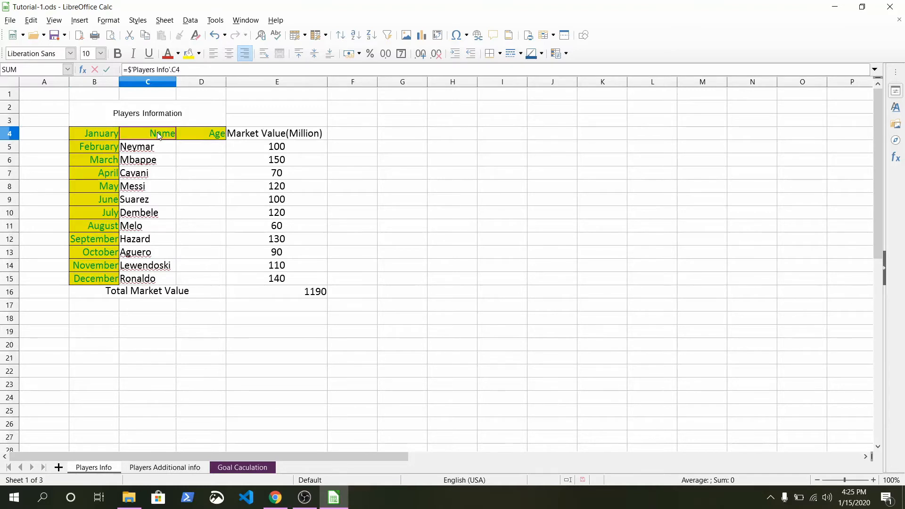
{"action": "key", "text": "Return"}
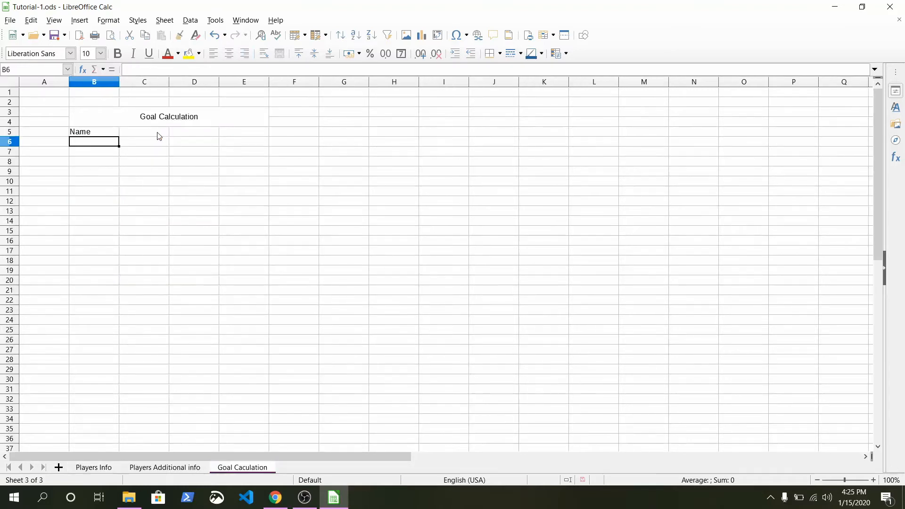
Examine the sheet name and cell reference in B5's formula and check the source cell on the Players Info sheet
{"action": "left_click", "coordinate": [98, 136]}
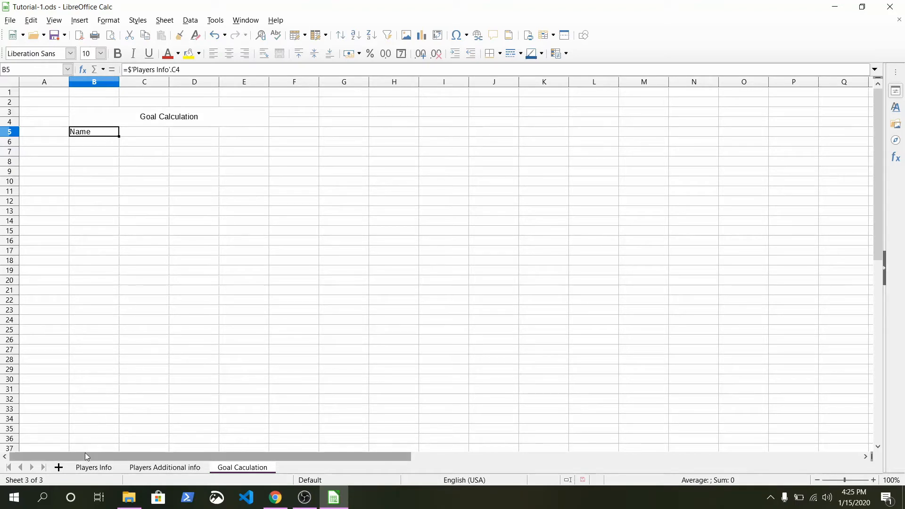
{"action": "double_click", "coordinate": [104, 132]}
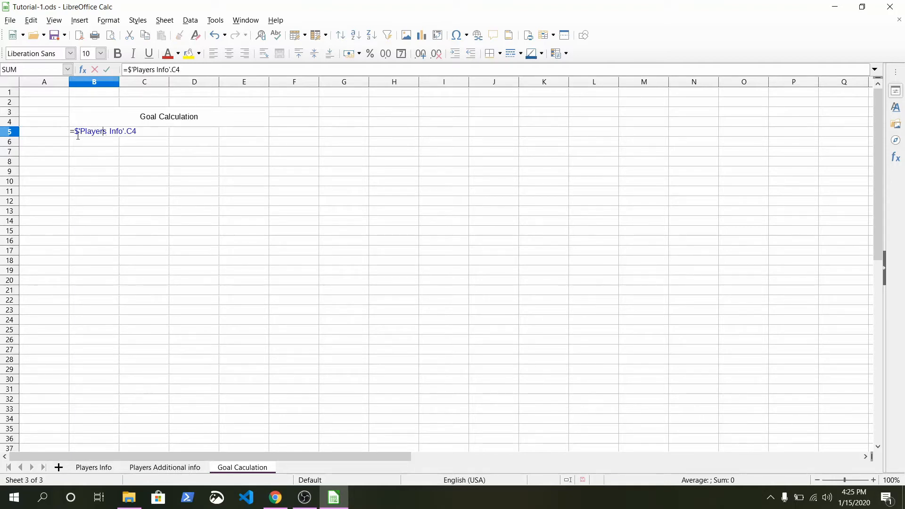
{"action": "left_click_drag", "start_coordinate": [80, 131], "coordinate": [123, 132]}
{"action": "left_click_drag", "start_coordinate": [78, 131], "coordinate": [127, 131]}
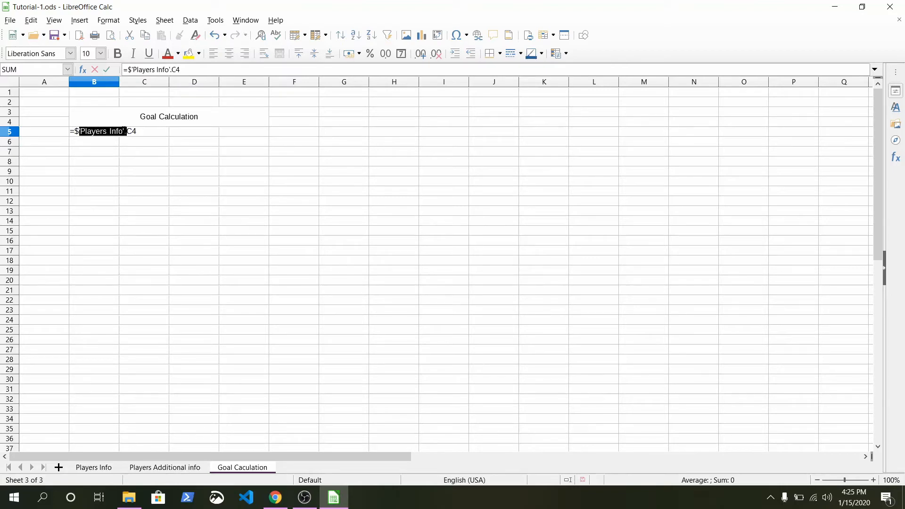
{"action": "left_click", "coordinate": [125, 133]}
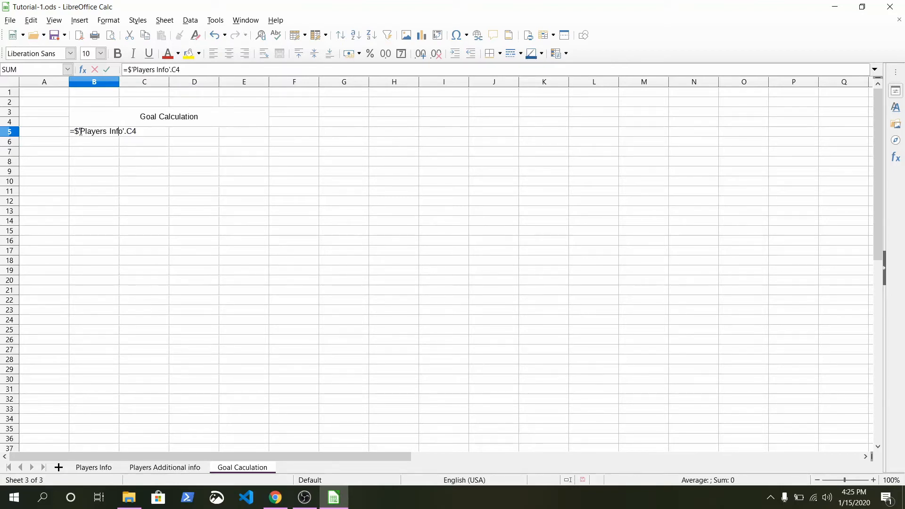
{"action": "left_click_drag", "start_coordinate": [80, 132], "coordinate": [74, 131]}
{"action": "left_click", "coordinate": [138, 131]}
{"action": "left_click_drag", "start_coordinate": [139, 131], "coordinate": [126, 132]}
{"action": "key", "text": "Return"}
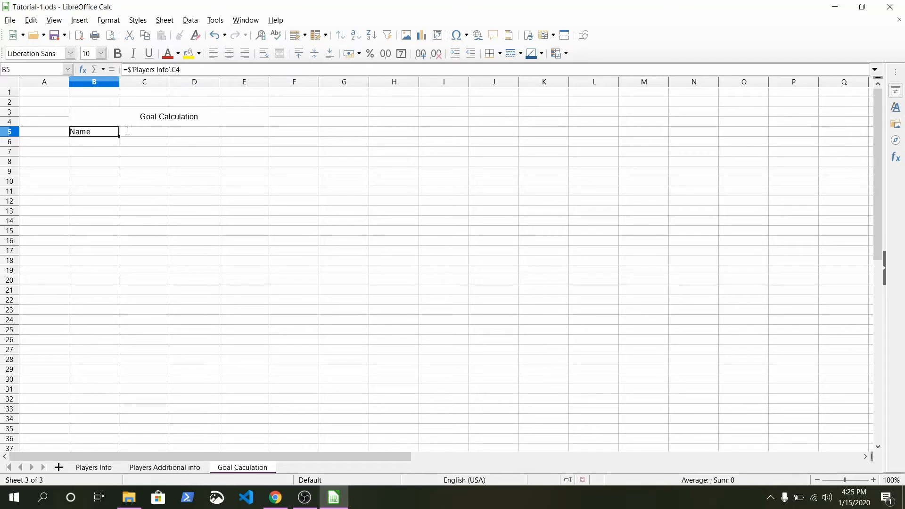
{"action": "left_click", "coordinate": [89, 468]}
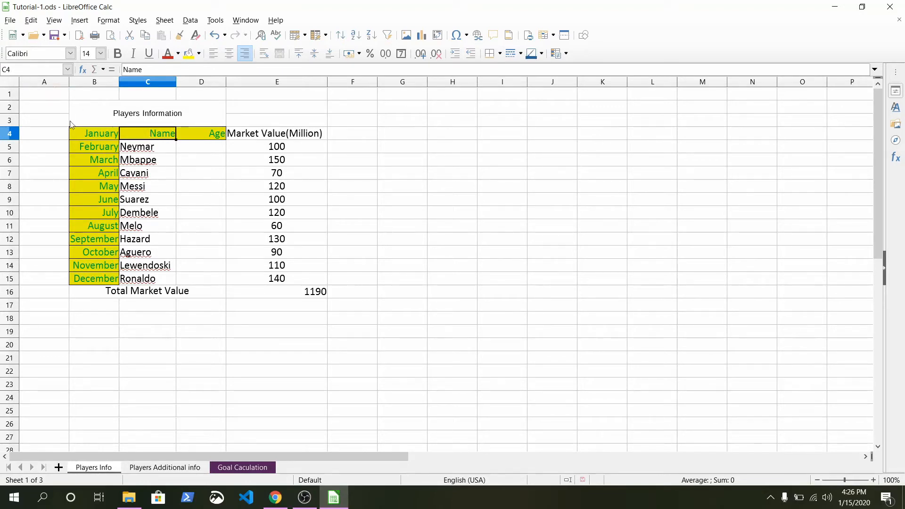
{"action": "left_click", "coordinate": [250, 469]}
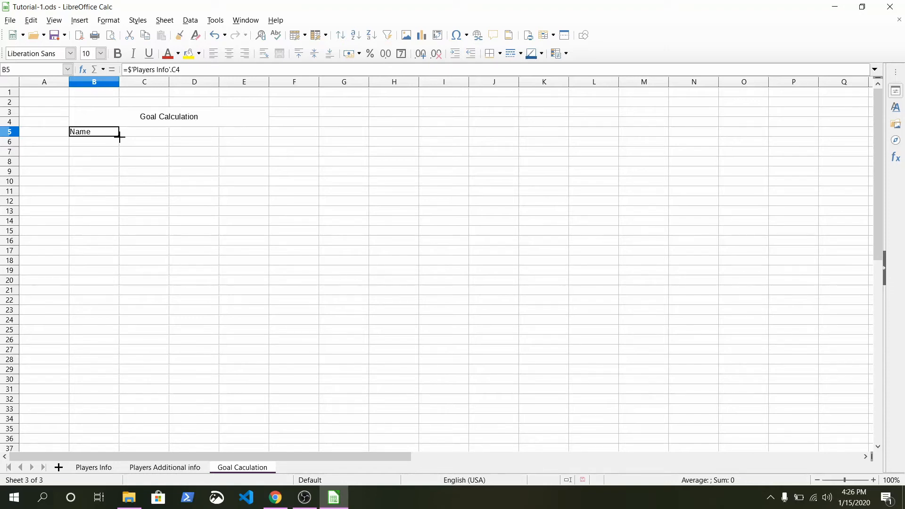
Fill the Name link from B5 down through B22, and clear the surplus zero cells B17:B22
{"action": "left_click_drag", "start_coordinate": [119, 136], "coordinate": [122, 311]}
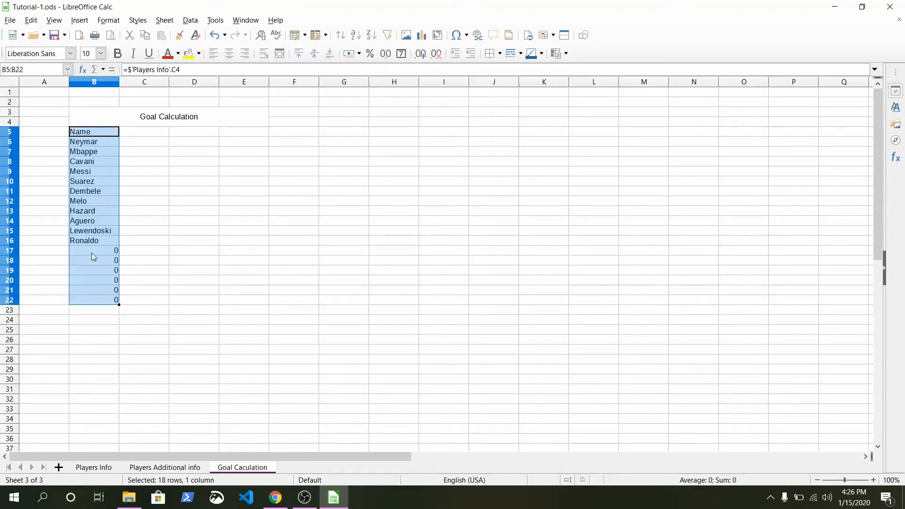
{"action": "left_click_drag", "start_coordinate": [92, 252], "coordinate": [102, 304]}
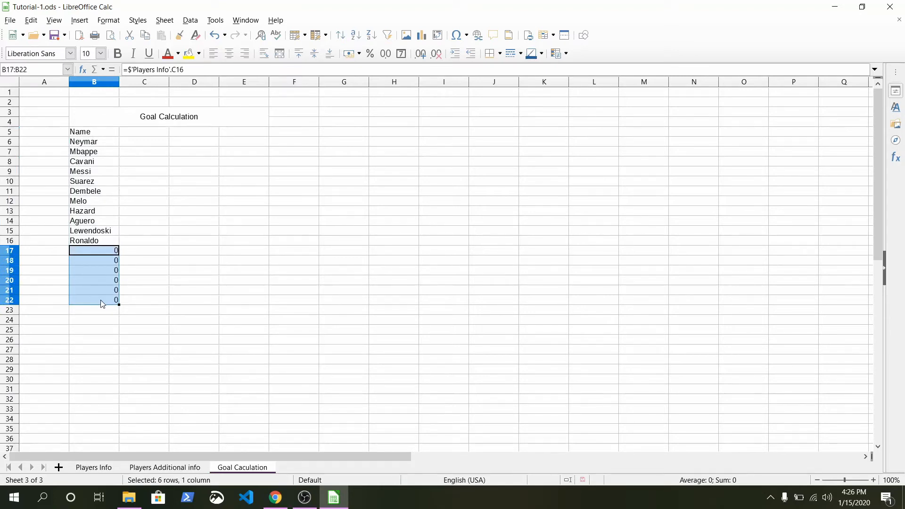
{"action": "key", "text": "Delete"}
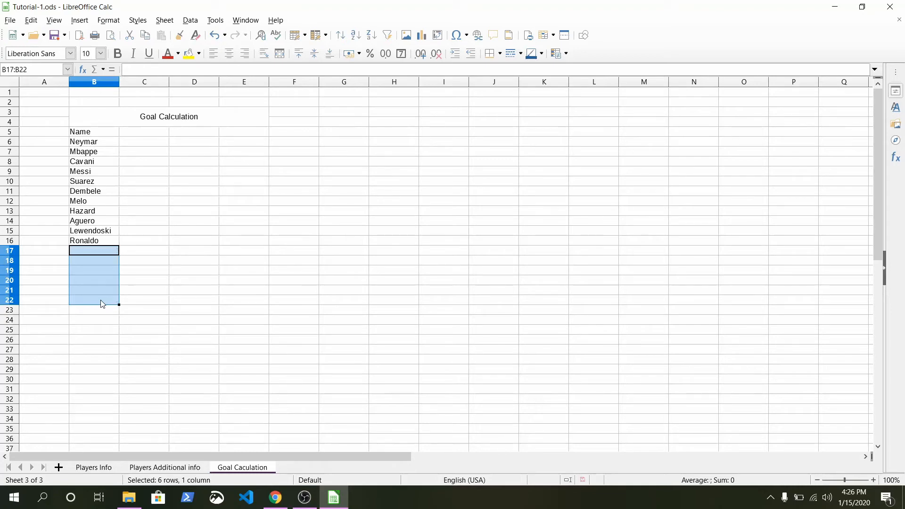
Enter the column headers Club Goal, UCL Goal and International Goal in cells C5, D5 and E5
{"action": "left_click", "coordinate": [157, 134]}
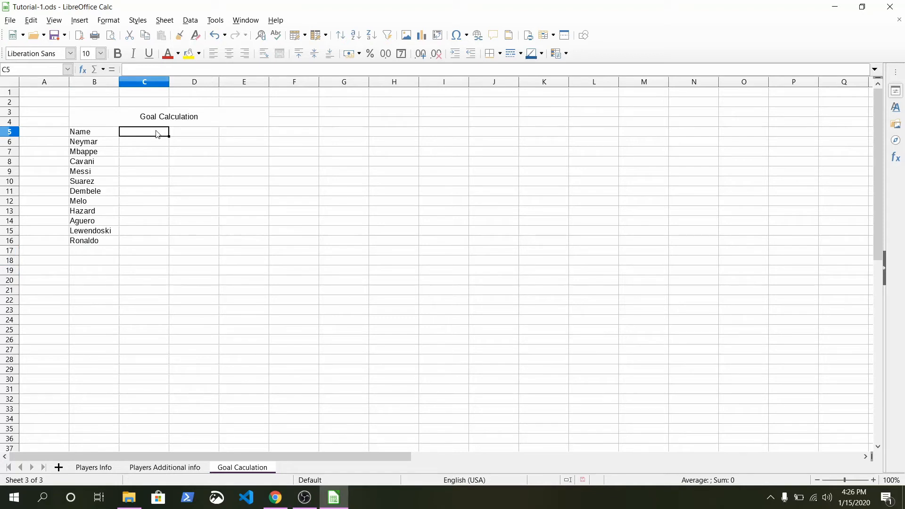
{"action": "type", "text": "Club Goal"}
{"action": "key", "text": "Tab"}
{"action": "type", "text": "UCL Goal"}
{"action": "key", "text": "Tab"}
{"action": "type", "text": "International Goal"}
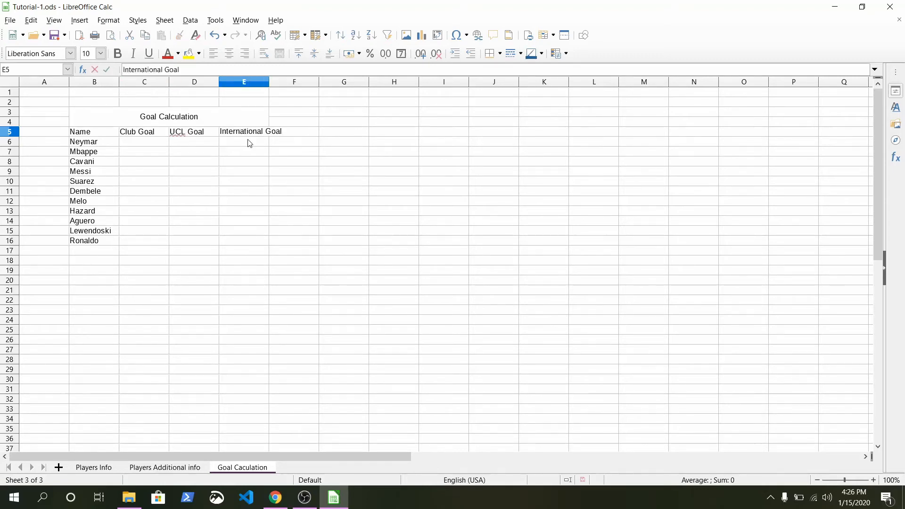
{"action": "key", "text": "Return"}
Enter the club goals 380, 260, 233, 689, 498, 127, 98, 354, 459, 632 and 642 in cells C6 to C16
{"action": "left_click", "coordinate": [134, 144]}
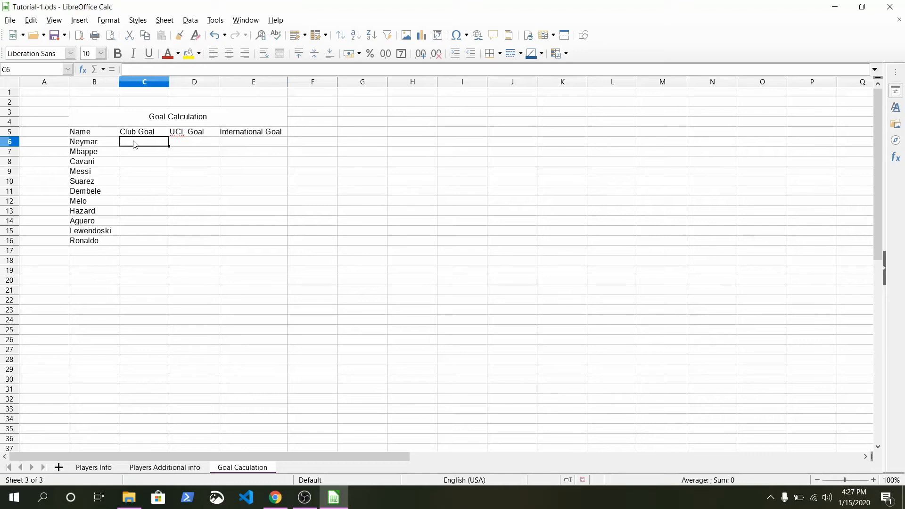
{"action": "type", "text": "380 260 233 689 "}
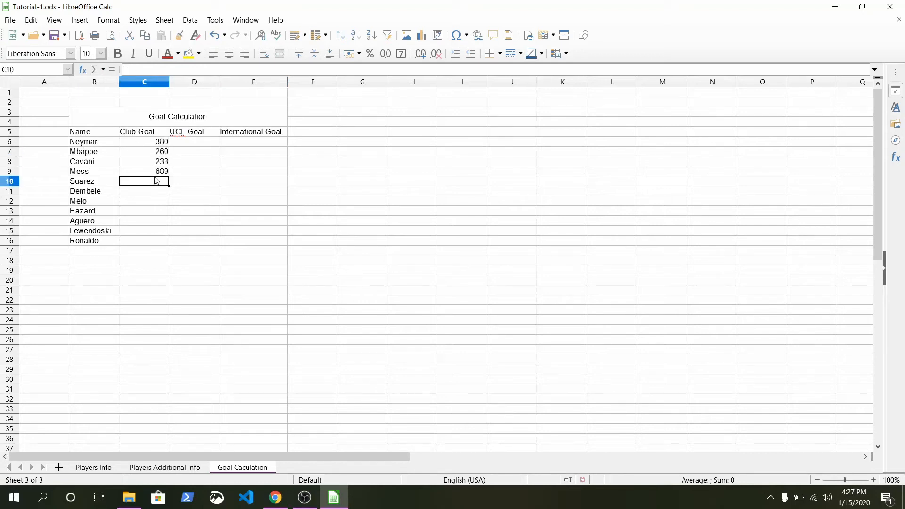
{"action": "type", "text": "498 127 98 354 459 632 642"}
Enter the UCL goals 89, 63, 75, 98, 99, 27, 98, 67, 45, 98 and 95 in cells D6 to D16
{"action": "left_click", "coordinate": [185, 143]}
{"action": "type", "text": "89 63 75"}
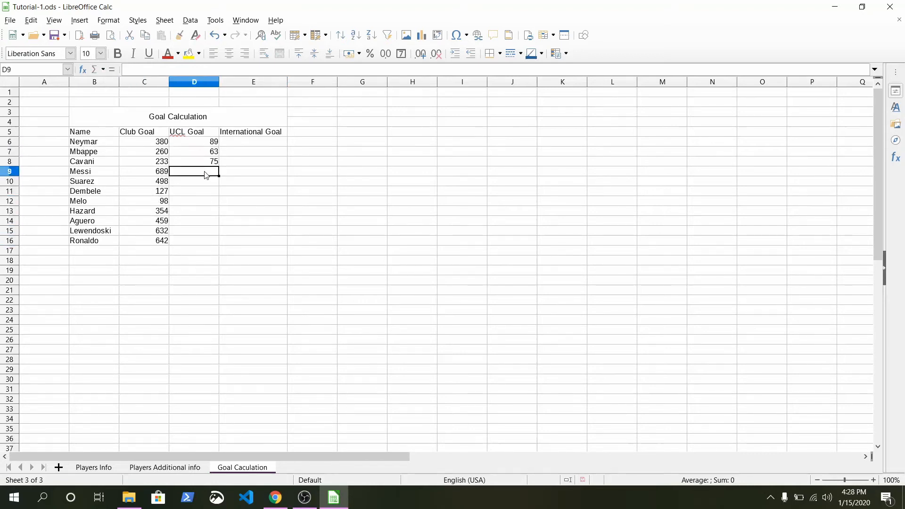
{"action": "type", "text": " 98 99 27 98 67 45 98 95"}
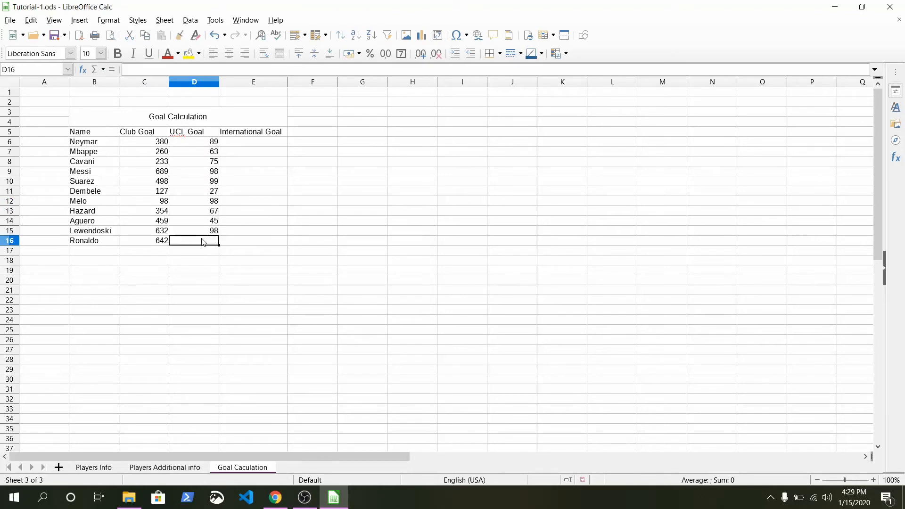
Enter the international goals 60, 28, 29, 78, 59, 13, 7, 34, 47, 63 and 72 in E6:E16 and center all goal figures horizontally
{"action": "left_click", "coordinate": [246, 142]}
{"action": "type", "text": "60 28 29 78 59 13 7 34 47 63 72"}
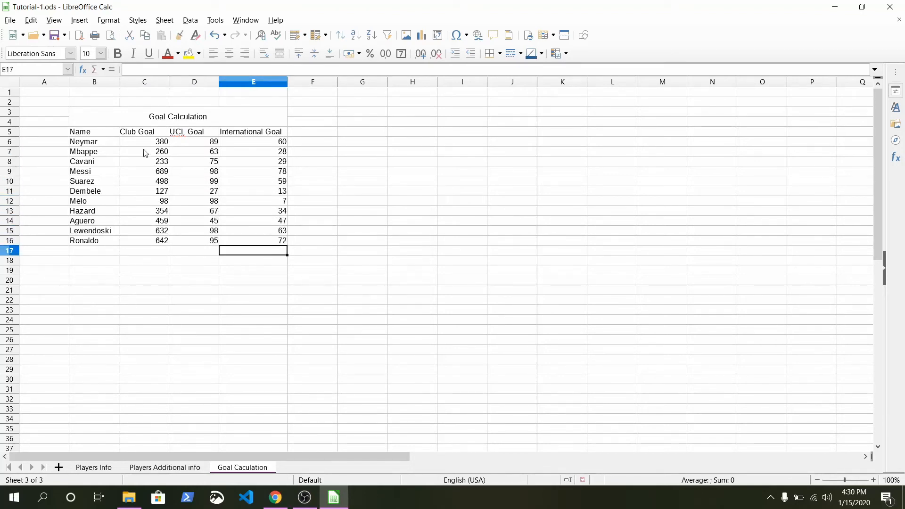
{"action": "left_click_drag", "start_coordinate": [144, 133], "coordinate": [272, 238]}
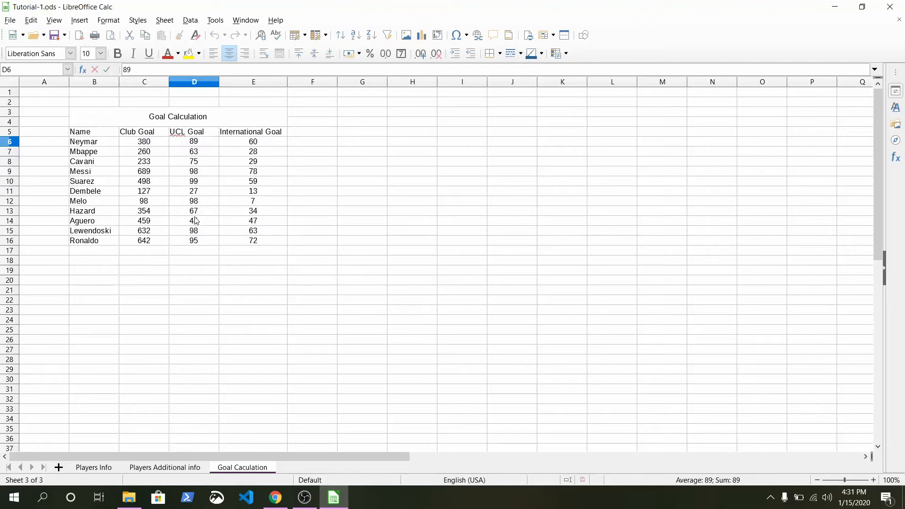
{"action": "left_click", "coordinate": [212, 233]}
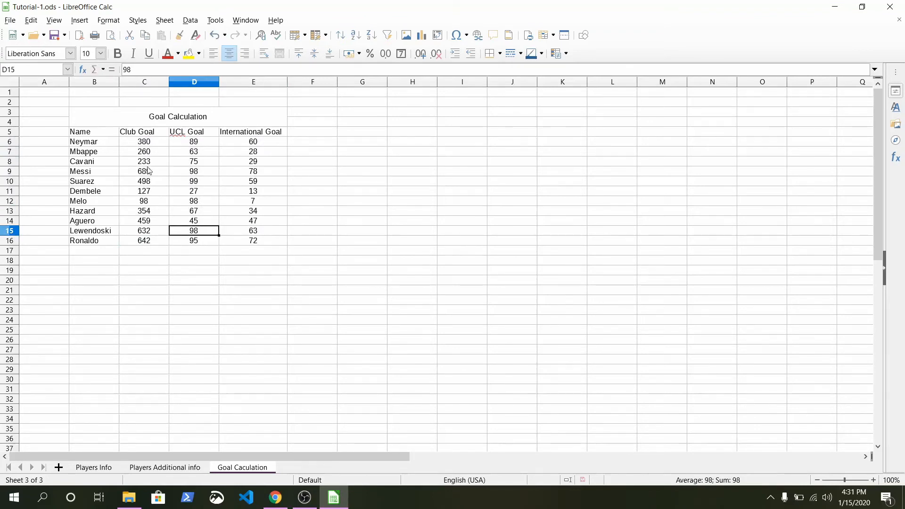
Total the Club Goal column in cell C17 with =SUM(C6:C16) and check the range the formula covers
{"action": "left_click_drag", "start_coordinate": [144, 141], "coordinate": [146, 243]}
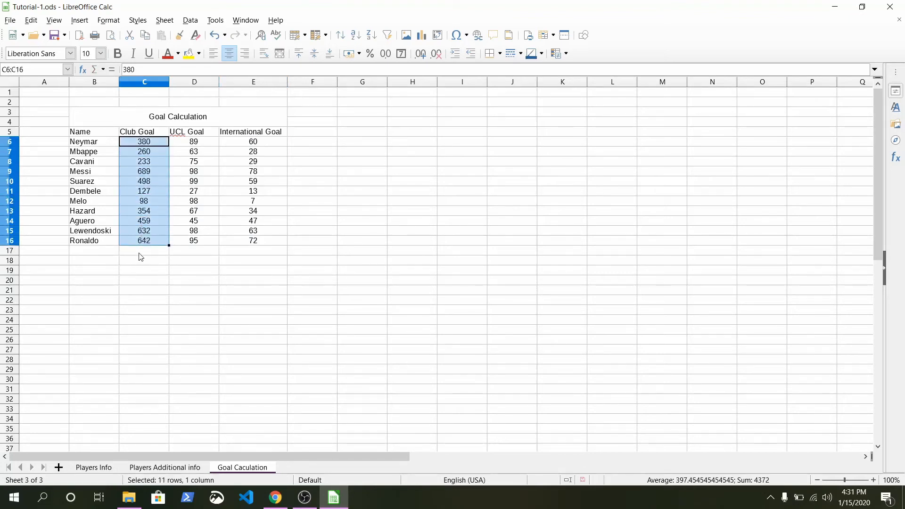
{"action": "left_click", "coordinate": [141, 254]}
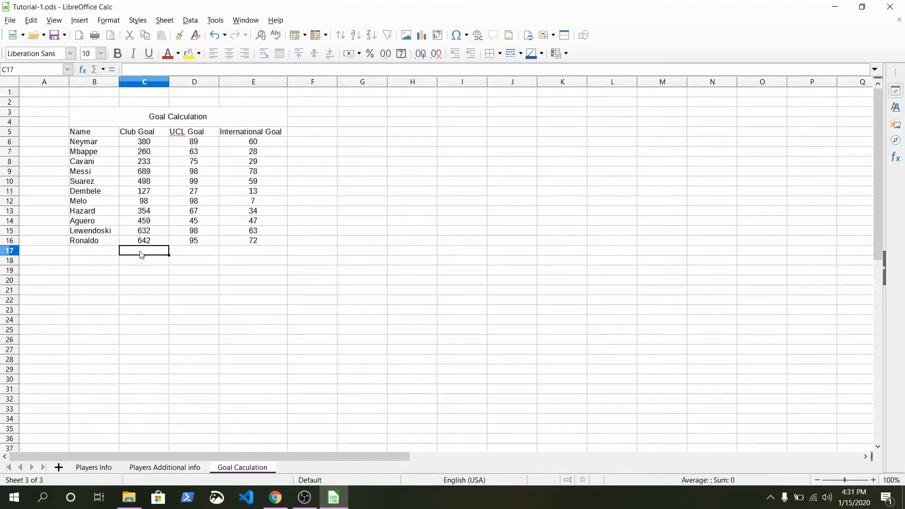
{"action": "type", "text": "=sum"}
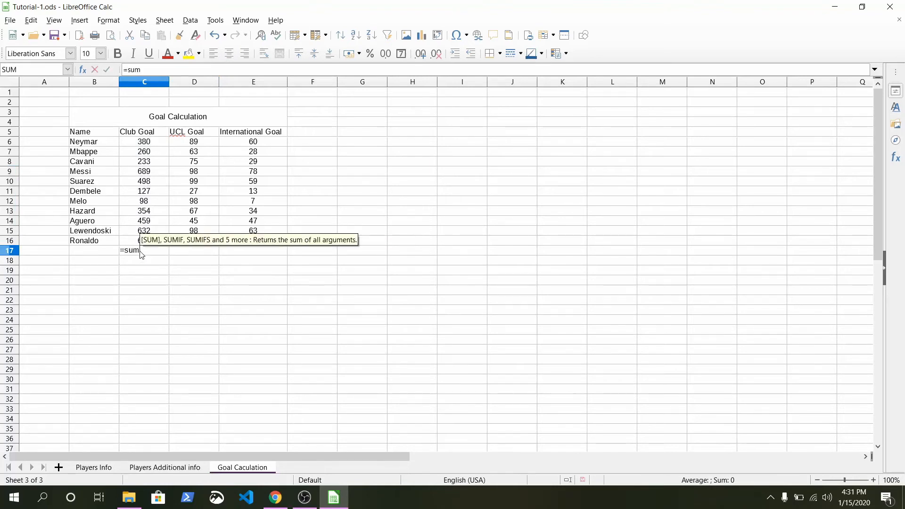
{"action": "type", "text": "()"}
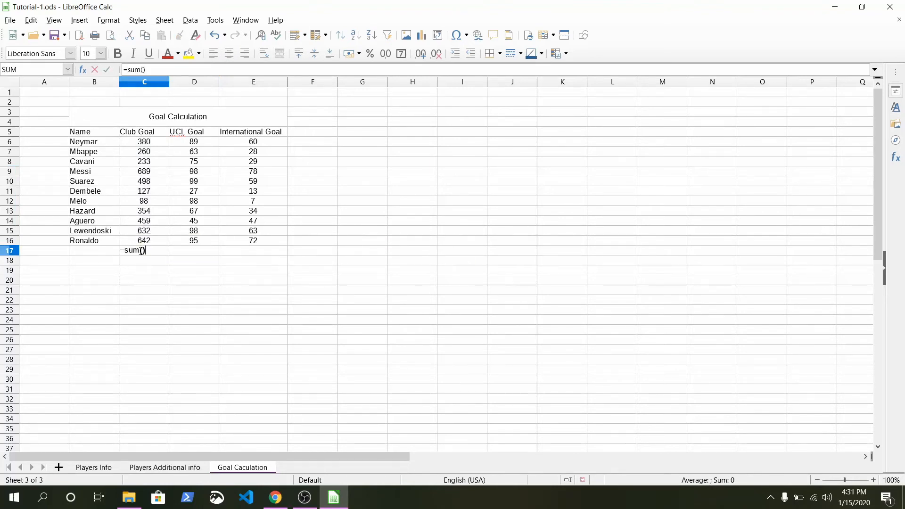
{"action": "key", "text": "BackSpace"}
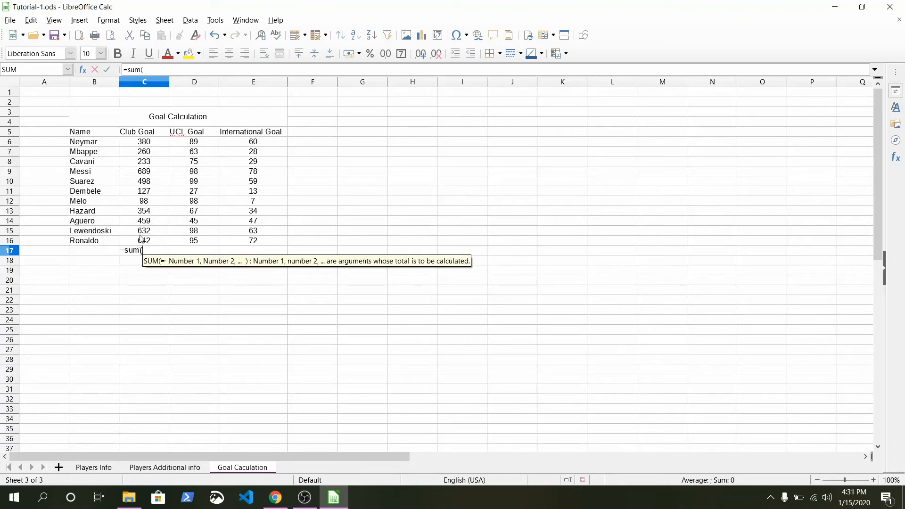
{"action": "left_click", "coordinate": [140, 142]}
{"action": "left_click_drag", "start_coordinate": [140, 146], "coordinate": [151, 242]}
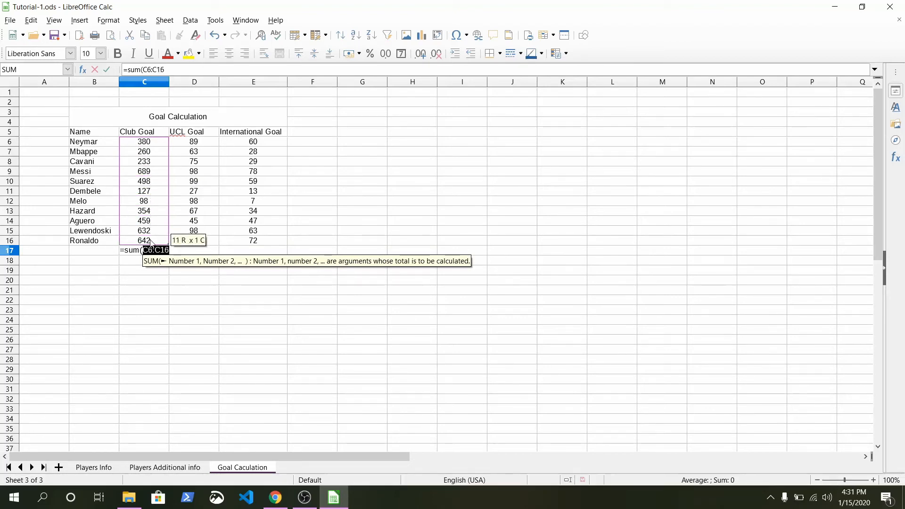
{"action": "type", "text": ")"}
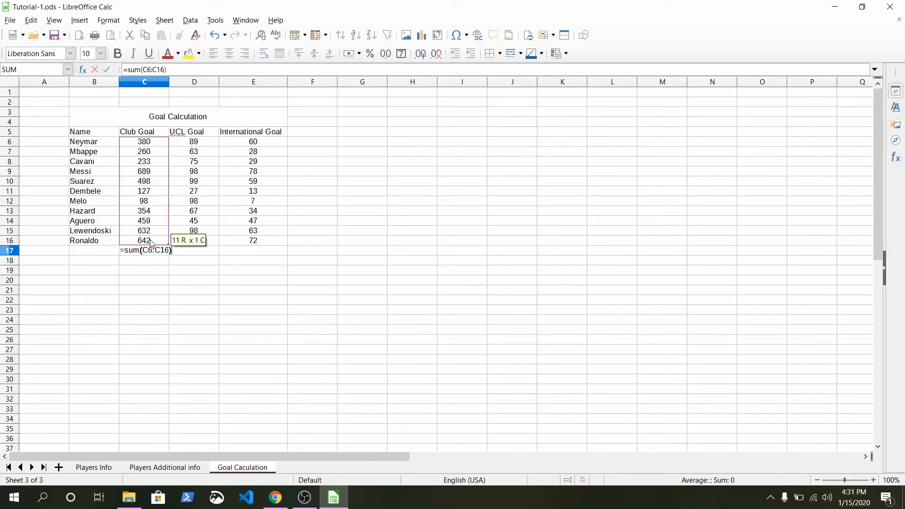
{"action": "key", "text": "Return"}
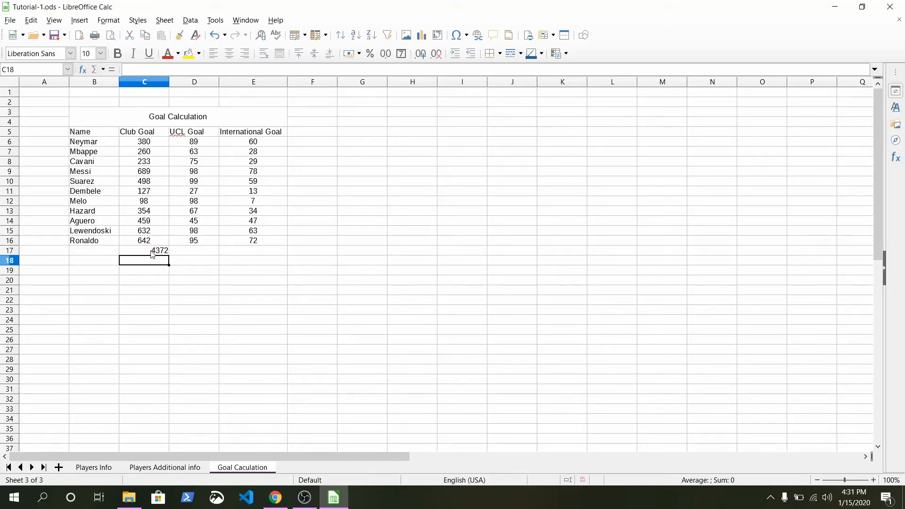
{"action": "left_click", "coordinate": [152, 251]}
{"action": "double_click", "coordinate": [152, 250]}
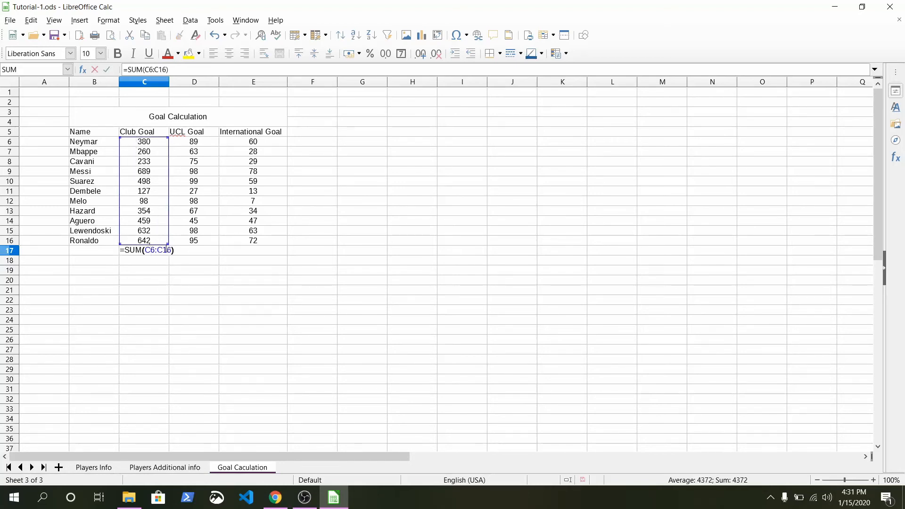
{"action": "key", "text": "Escape"}
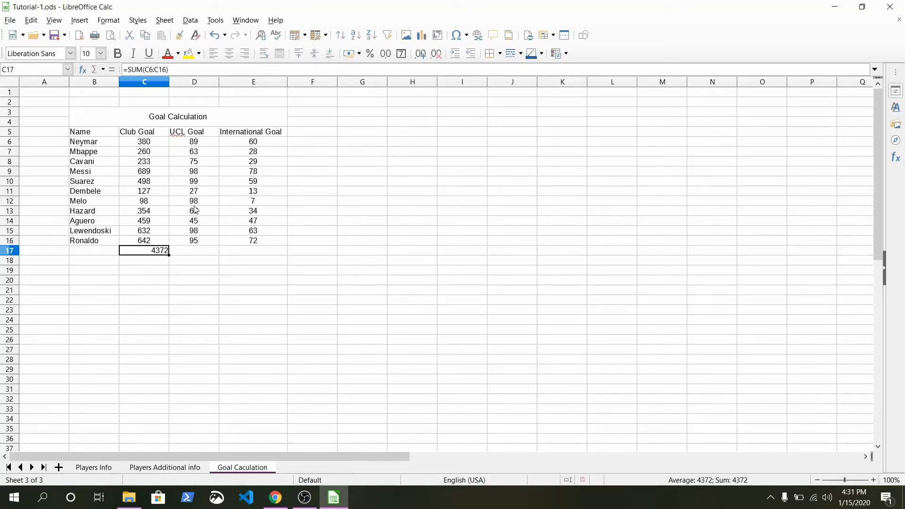
Total the UCL Goal column in D17 and the International Goal column in E17 with SUM formulas over rows 6 to 16
{"action": "left_click", "coordinate": [195, 254]}
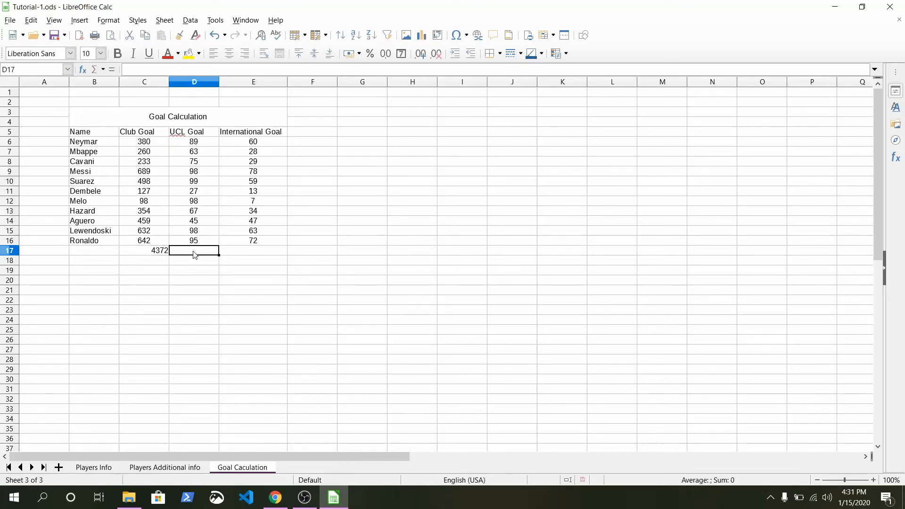
{"action": "type", "text": "=sum("}
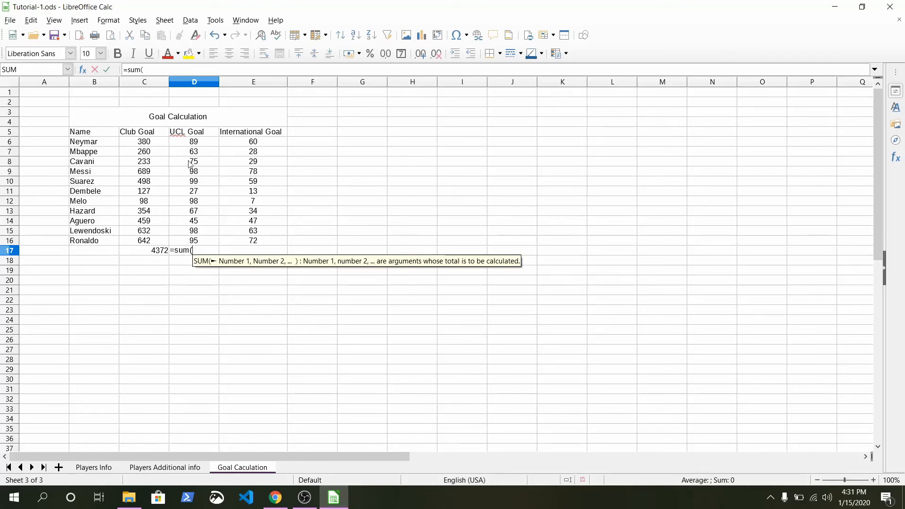
{"action": "left_click_drag", "start_coordinate": [192, 143], "coordinate": [199, 242]}
{"action": "type", "text": ")"}
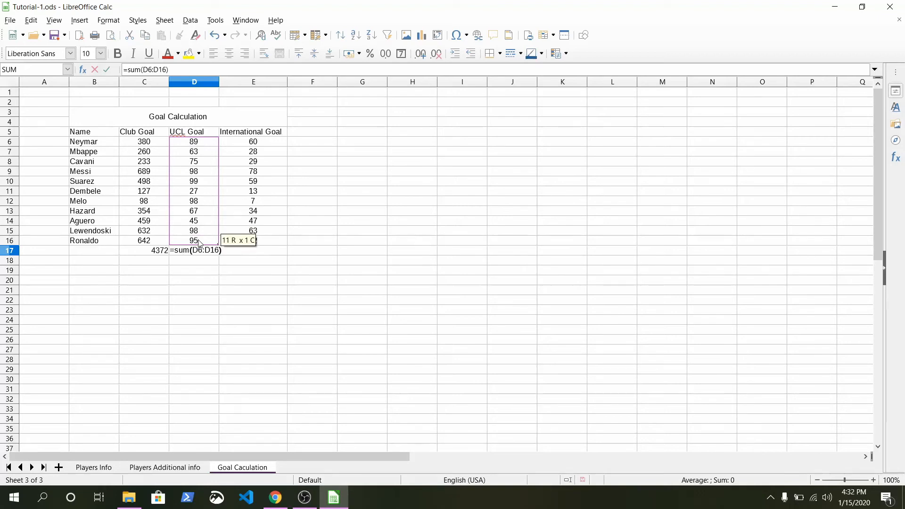
{"action": "key", "text": "Return"}
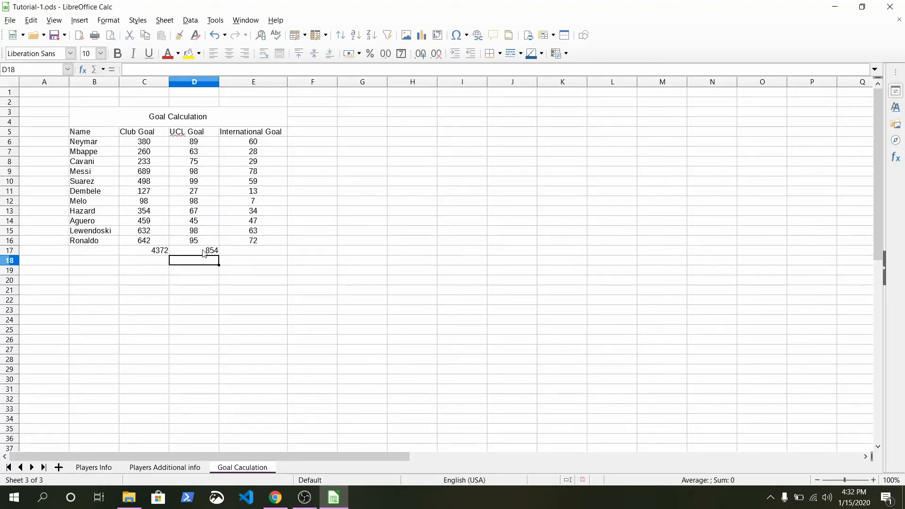
{"action": "double_click", "coordinate": [204, 251]}
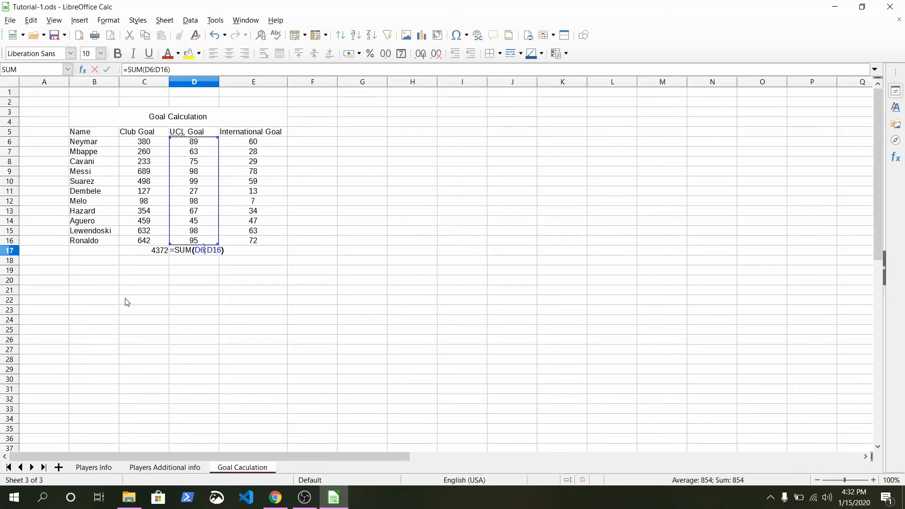
{"action": "key", "text": "Return"}
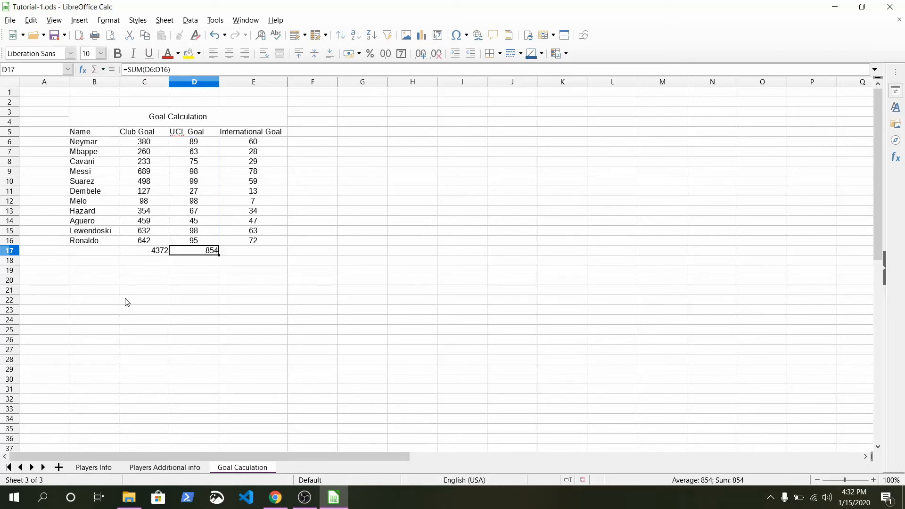
{"action": "left_click", "coordinate": [243, 252]}
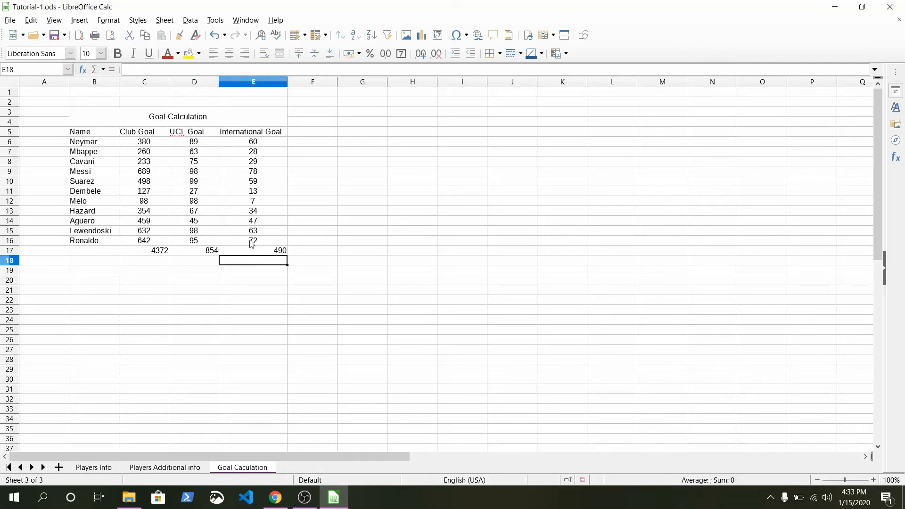
Add a Total Goal heading in F5 and total Neymar's goals in F6 with =SUM(C6:E6)
{"action": "left_click", "coordinate": [313, 132]}
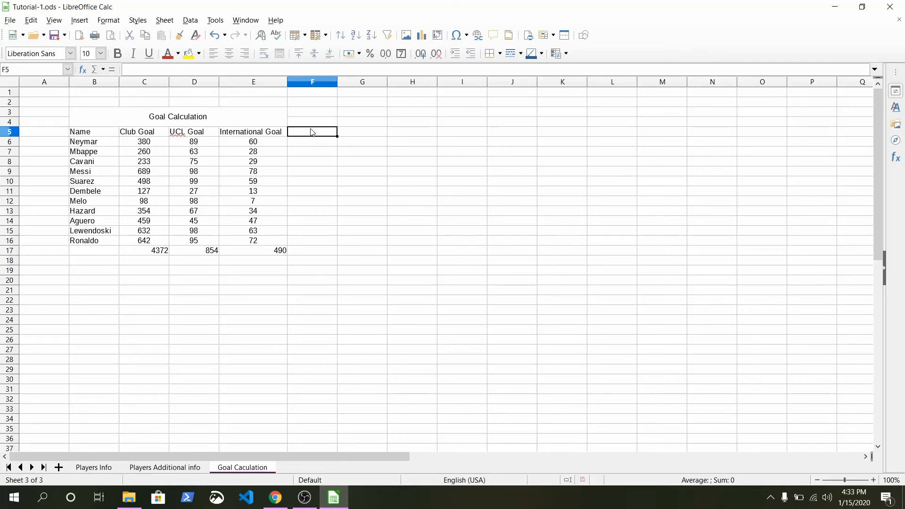
{"action": "type", "text": "Total Goal"}
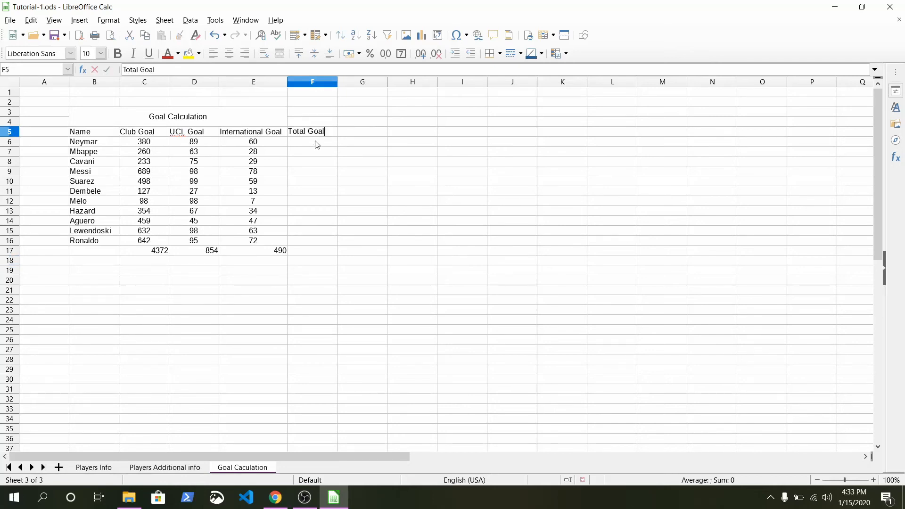
{"action": "left_click", "coordinate": [317, 144]}
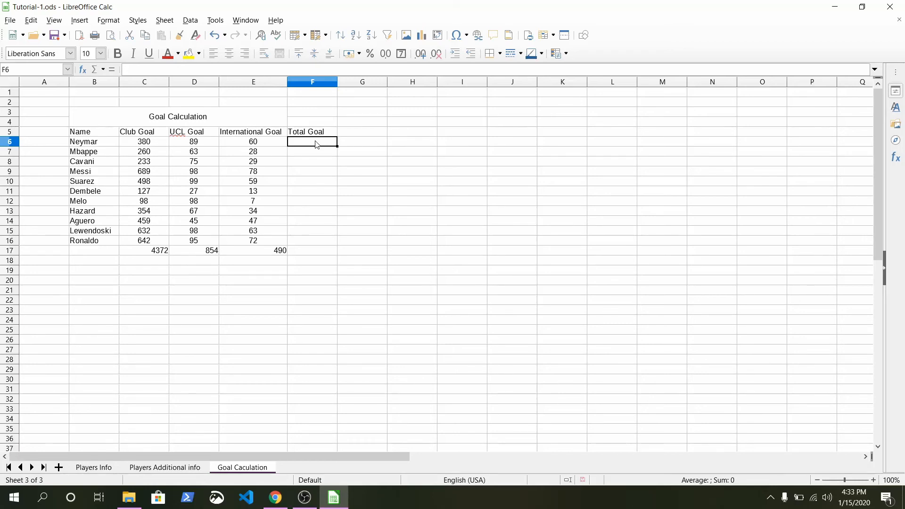
{"action": "type", "text": "=(su"}
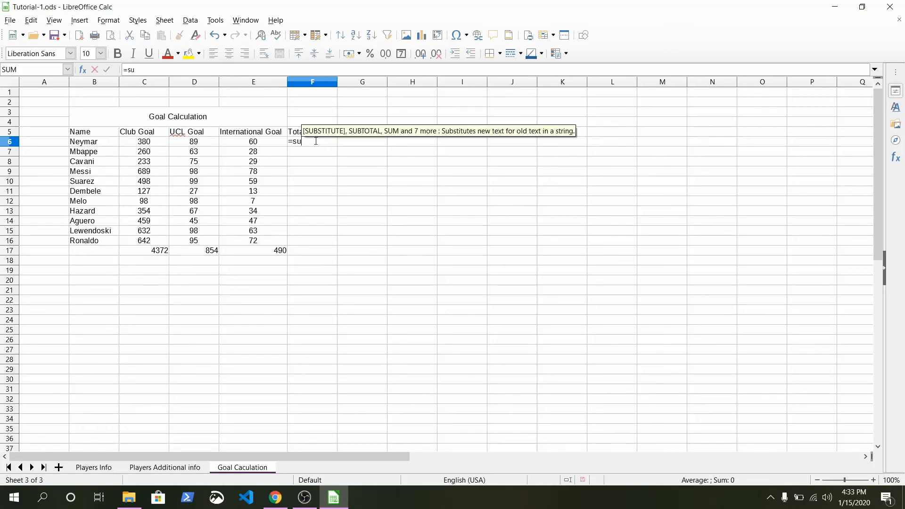
{"action": "type", "text": "m("}
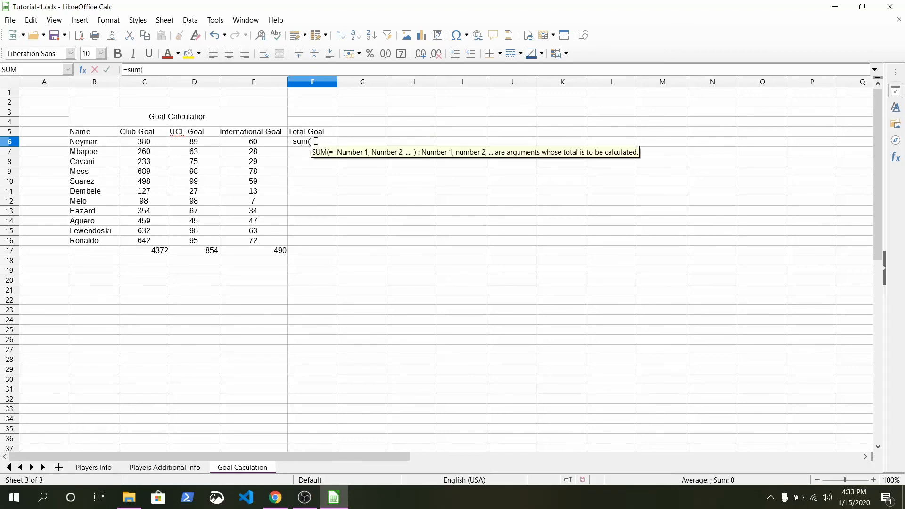
{"action": "left_click_drag", "start_coordinate": [135, 143], "coordinate": [264, 141]}
{"action": "type", "text": ")"}
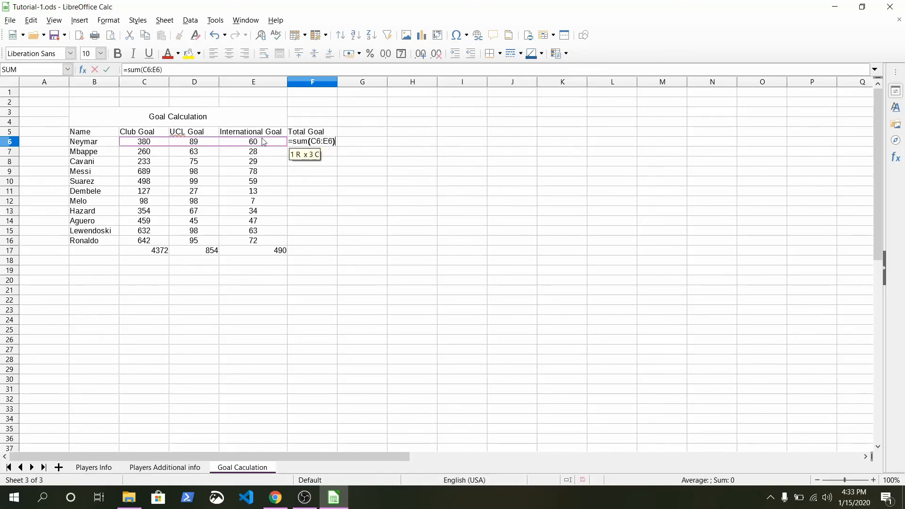
{"action": "key", "text": "Return"}
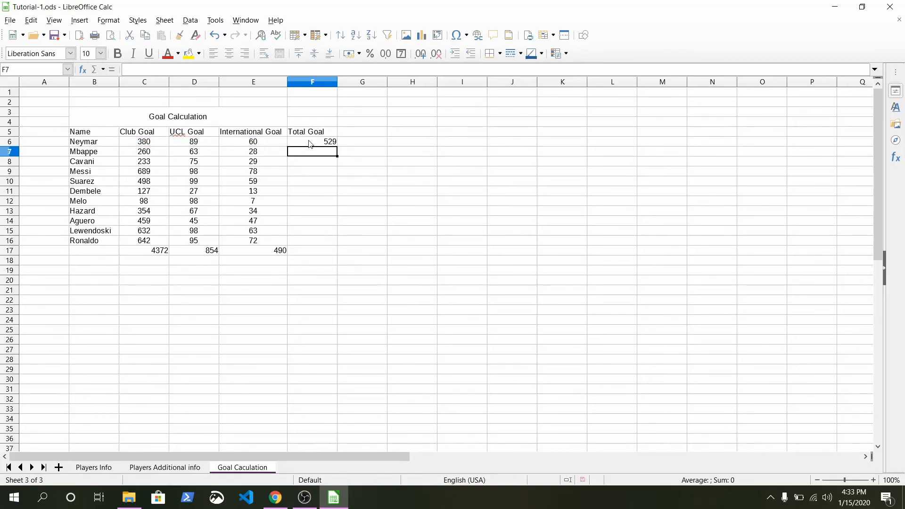
Fill the total formula from F6 down through F17 and check the copied formulas in F7 and F8
{"action": "left_click", "coordinate": [334, 145]}
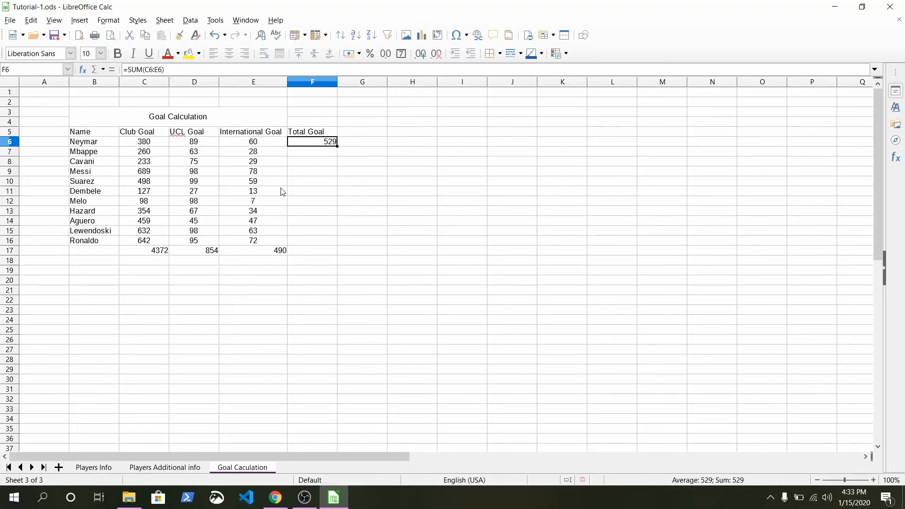
{"action": "left_click", "coordinate": [307, 154]}
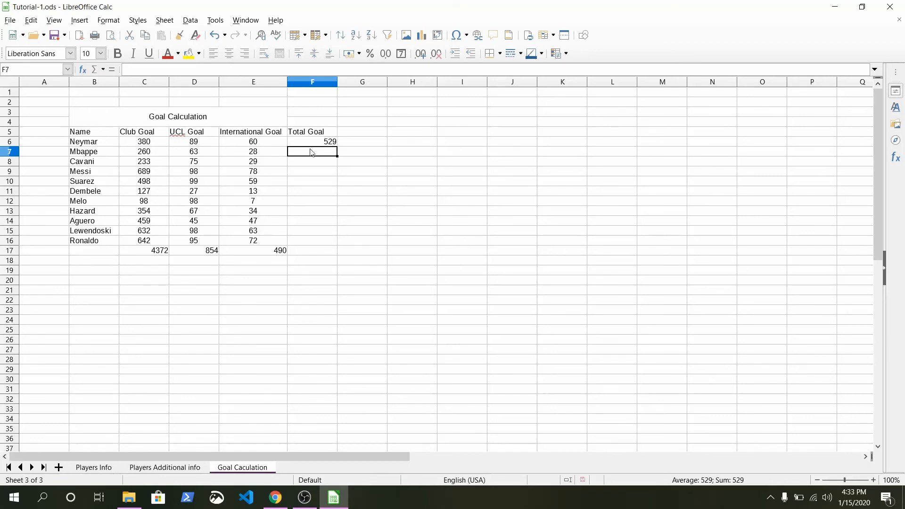
{"action": "left_click", "coordinate": [324, 143]}
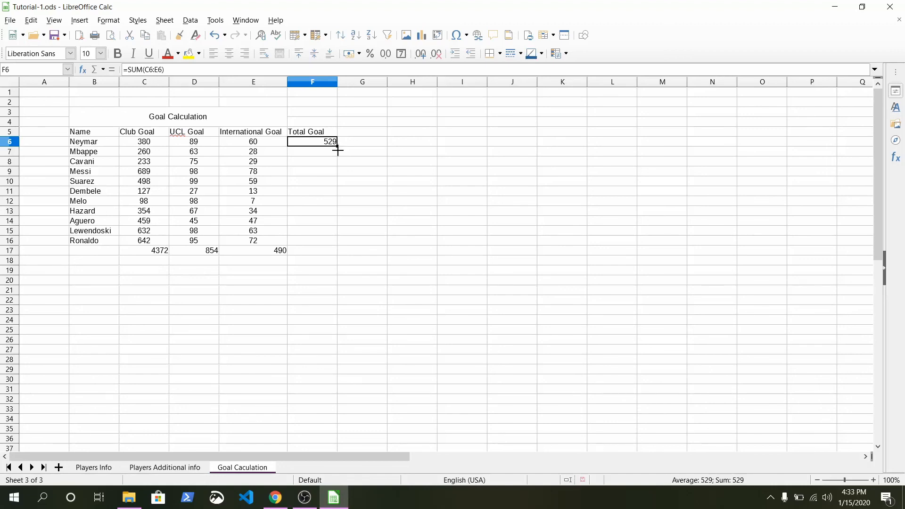
{"action": "left_click_drag", "start_coordinate": [338, 148], "coordinate": [332, 257]}
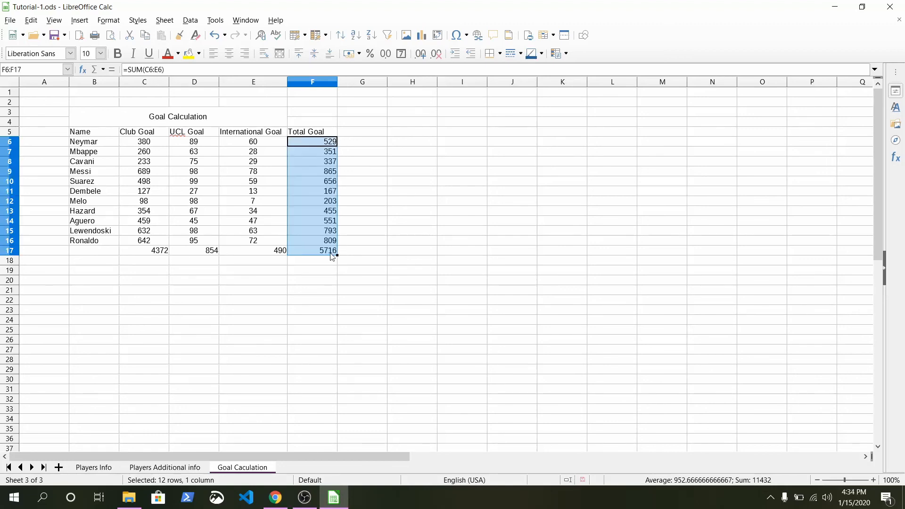
{"action": "left_click", "coordinate": [315, 152]}
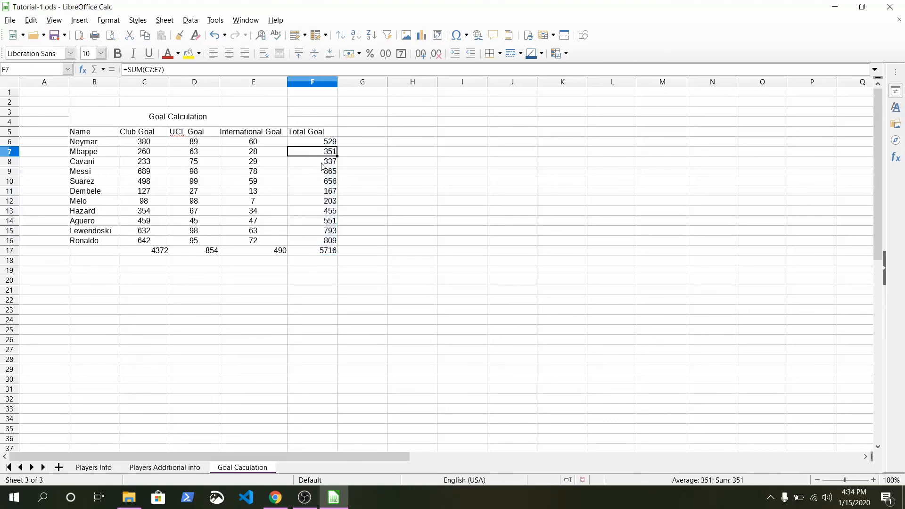
{"action": "double_click", "coordinate": [322, 163]}
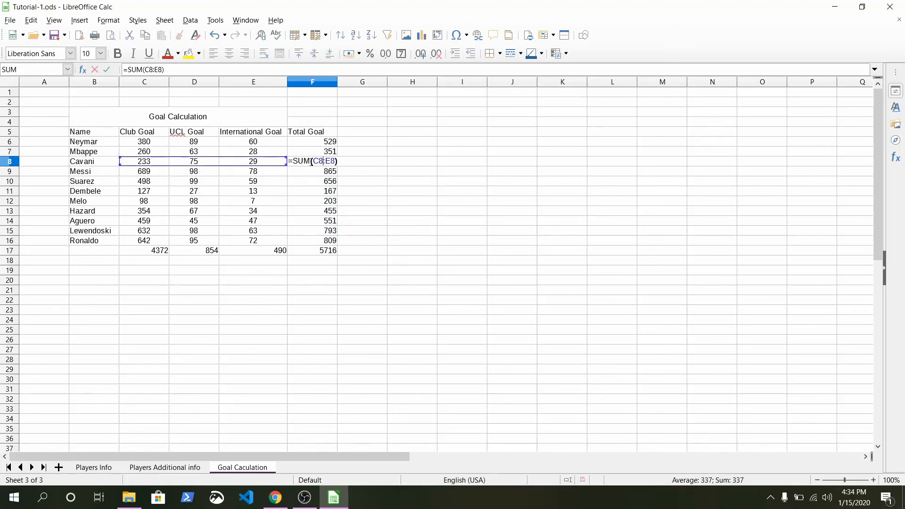
{"action": "left_click_drag", "start_coordinate": [312, 162], "coordinate": [336, 161]}
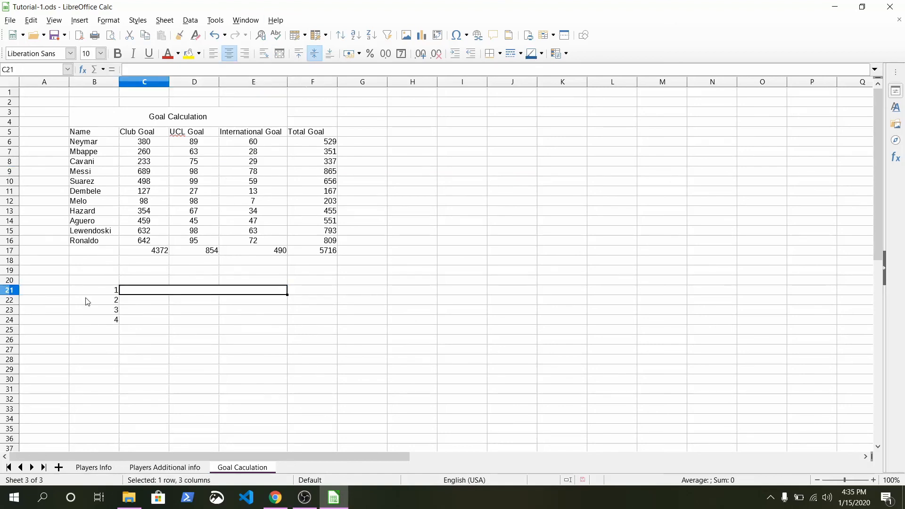
Enter "Who is" questions in C21:C25 about the most goal scorer in Club, UCL, international and total goals, and the less total goal scorer
{"action": "type", "text": "Most Goal Scorar"}
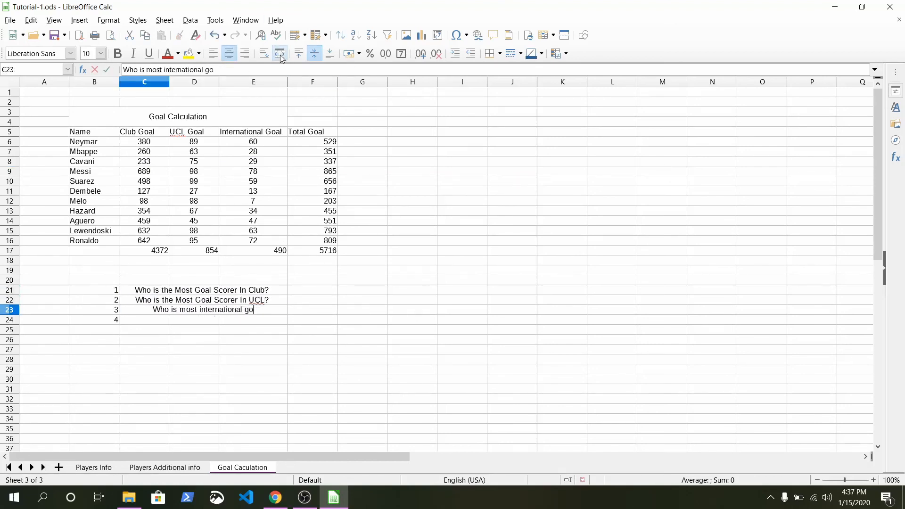
{"action": "type", "text": "al scorer"}
{"action": "key", "text": "Return"}
{"action": "type", "text": "Who is most total goal. ?"}
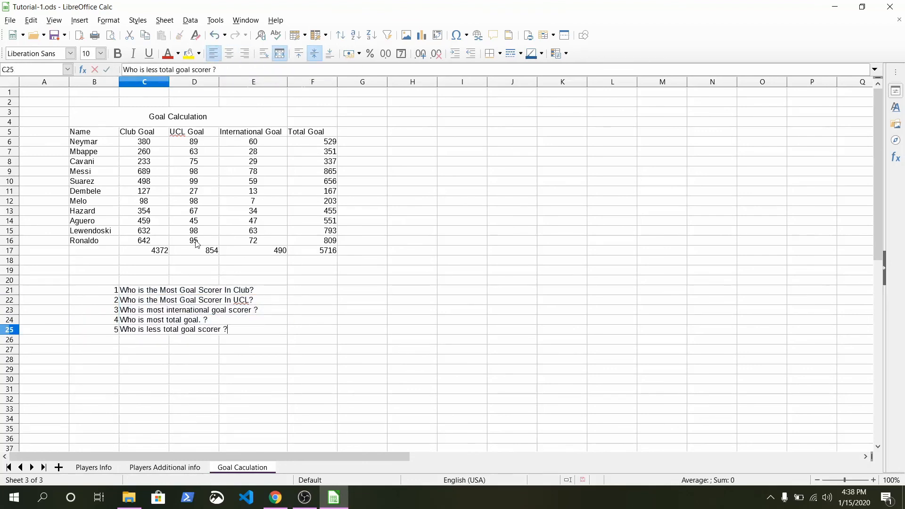
{"action": "key", "text": "Return"}
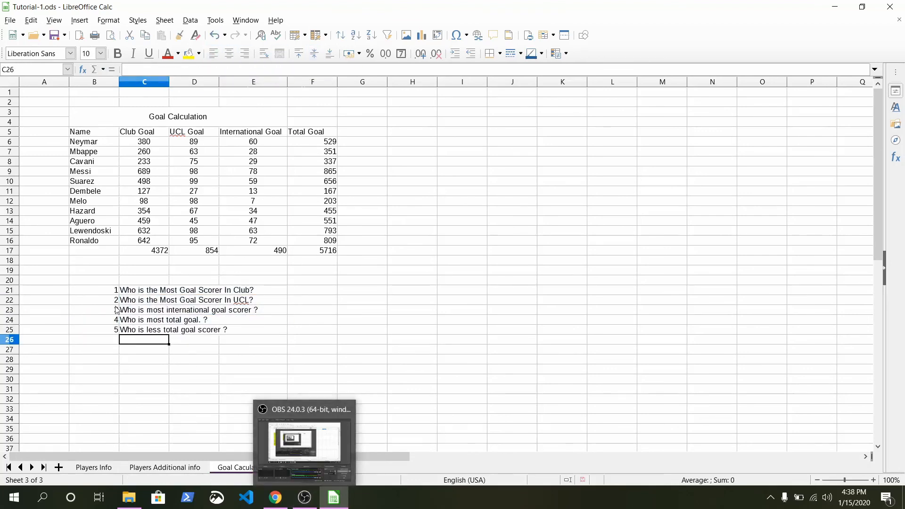
Review the numbered questions in B21:E25 against the goal figures in C6:F17 and select F21 beside the first question
{"action": "left_click", "coordinate": [96, 292]}
{"action": "left_click_drag", "start_coordinate": [96, 292], "coordinate": [193, 332]}
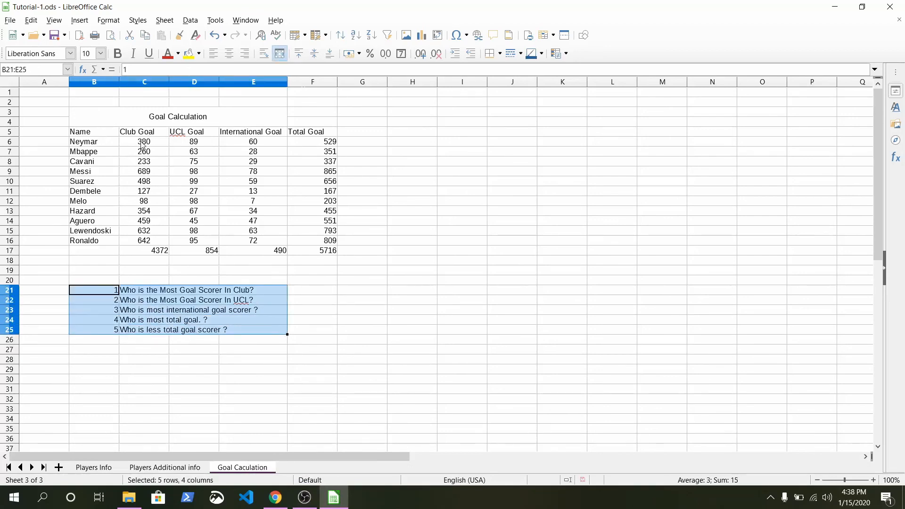
{"action": "left_click_drag", "start_coordinate": [144, 143], "coordinate": [326, 251]}
{"action": "left_click", "coordinate": [325, 251]}
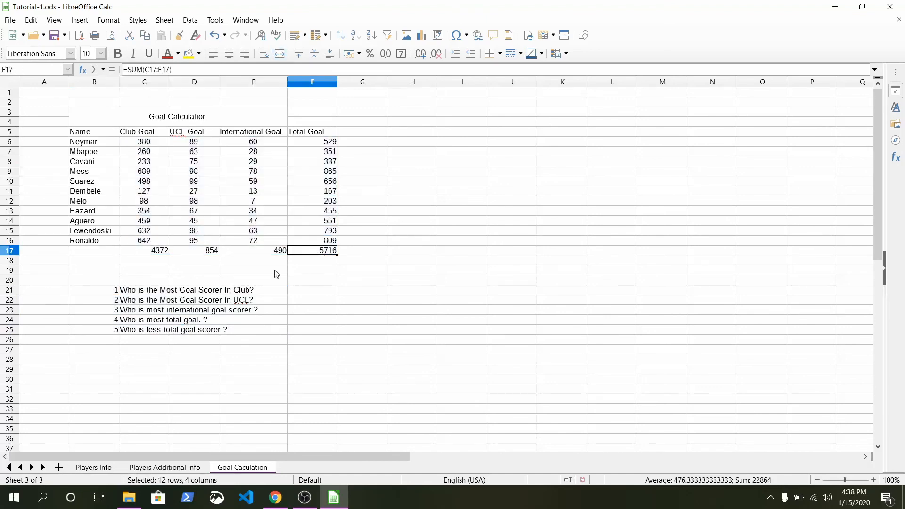
{"action": "left_click", "coordinate": [298, 291]}
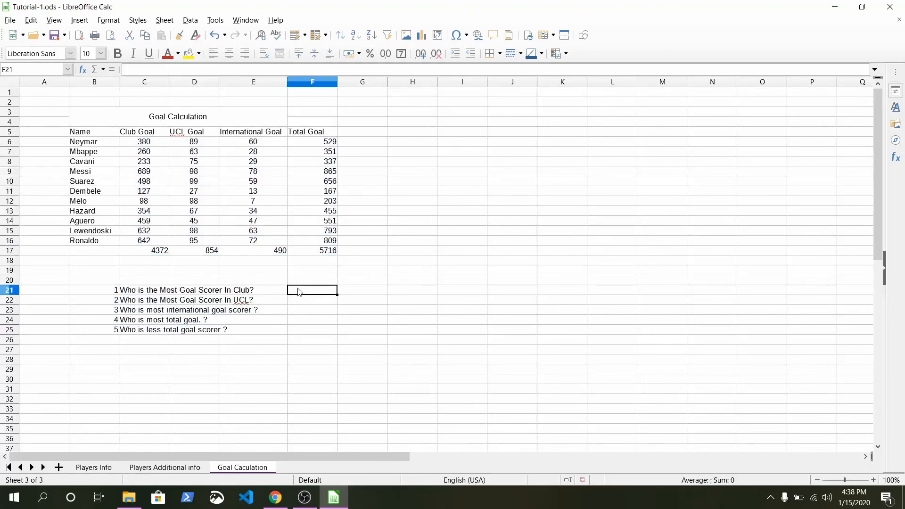